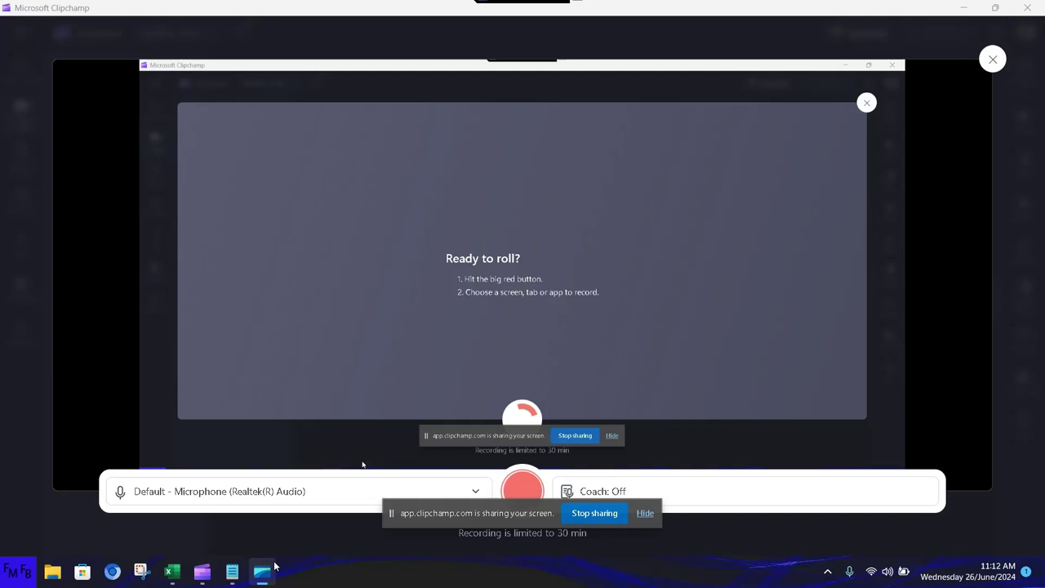
Bring the blank untitled Notepad document to the front
click(272, 568)
Type the English '2 way lookup in Excel' intro, a slash, and its Spanish translation
text(I)
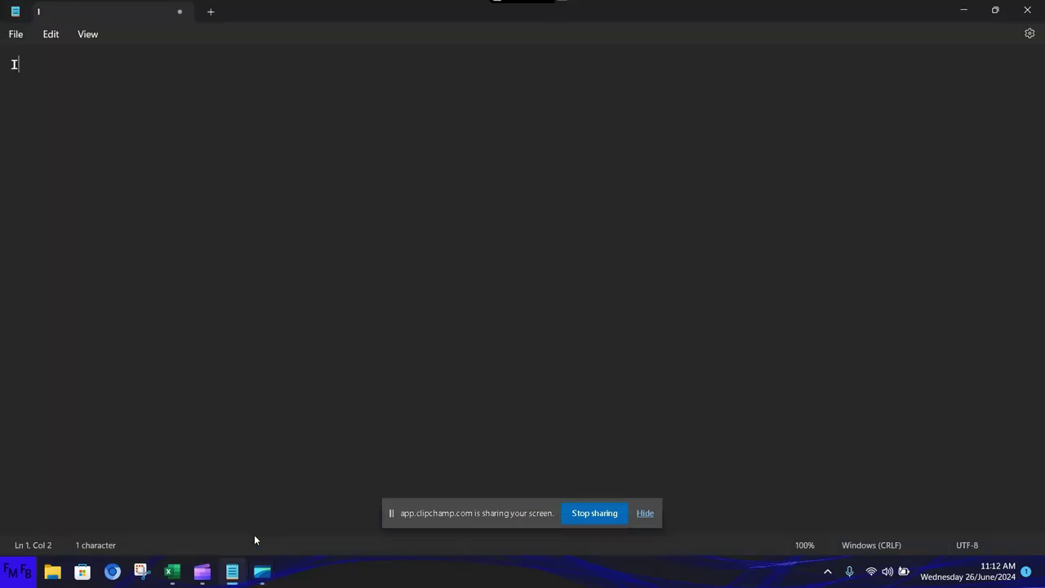
text(n this vid)
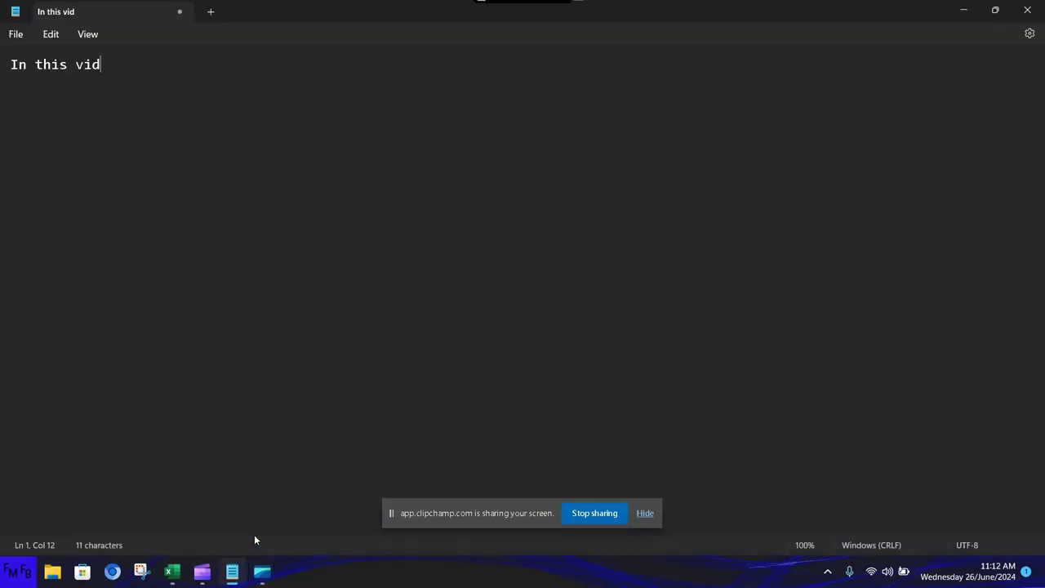
text(eo, I will)
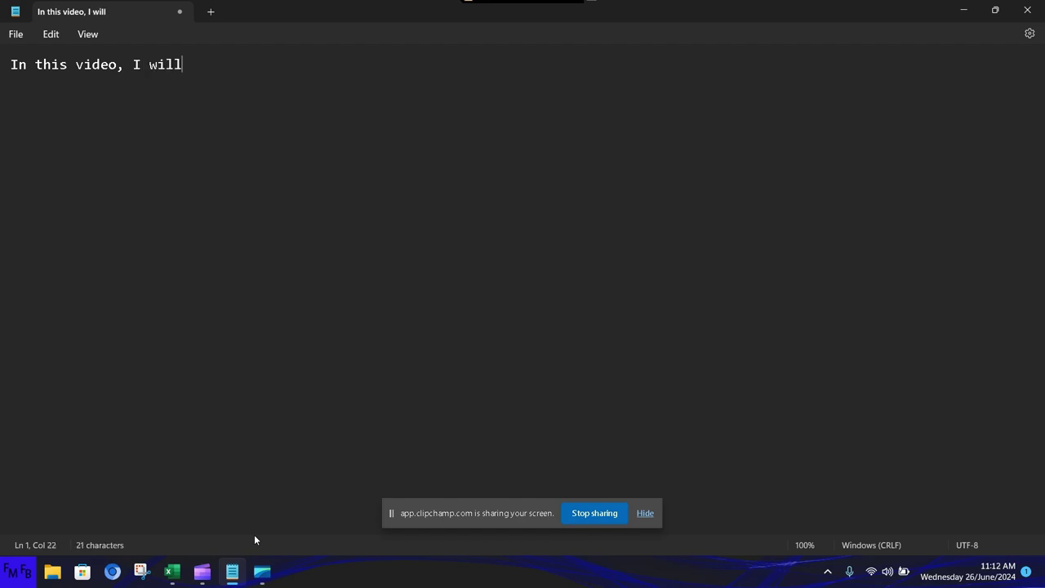
text( show you )
text(the easie)
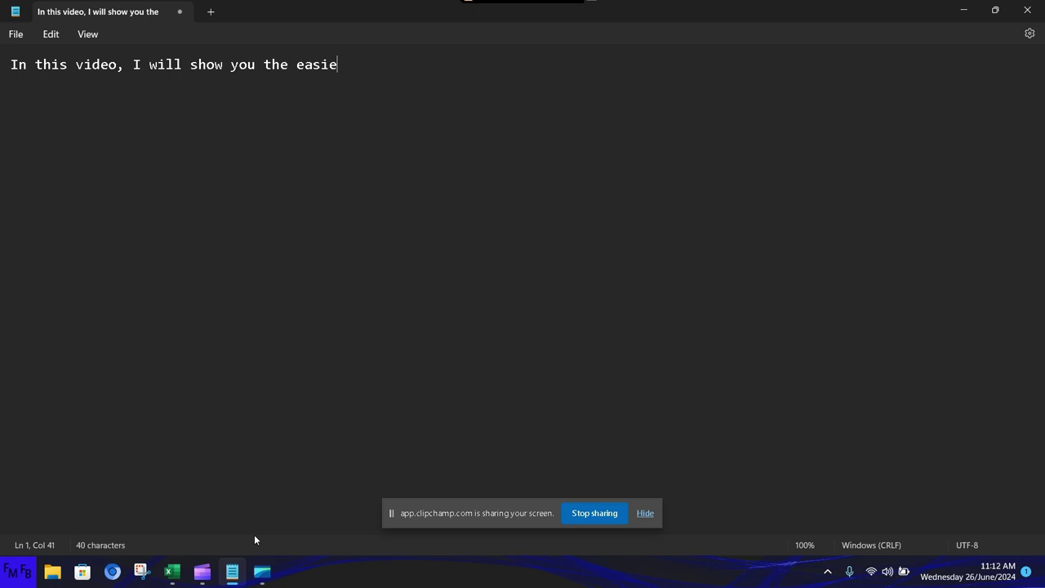
text(st way to)
text( perform )
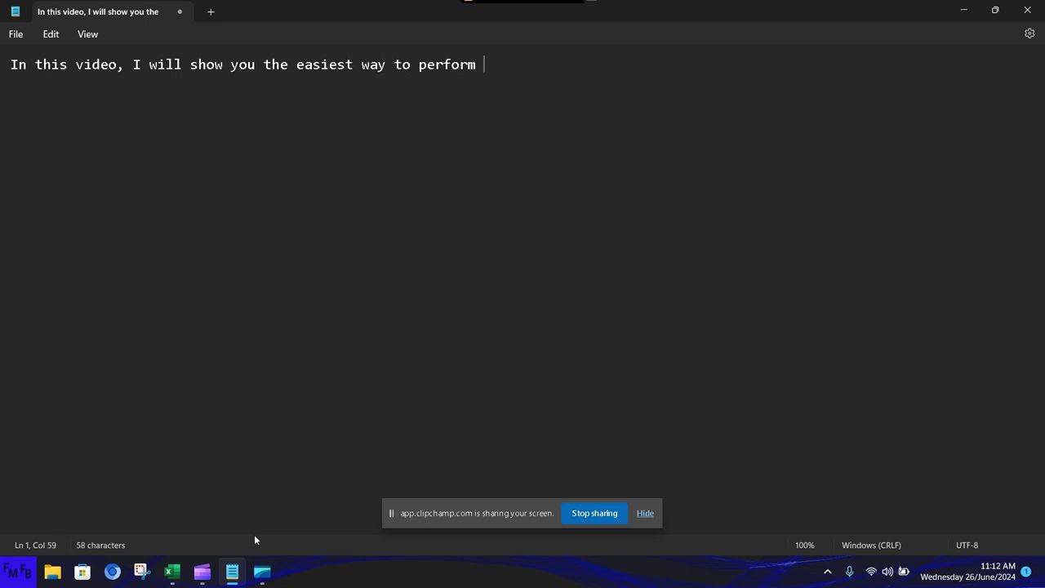
text(a)
text(2 wa)
text(y lookup )
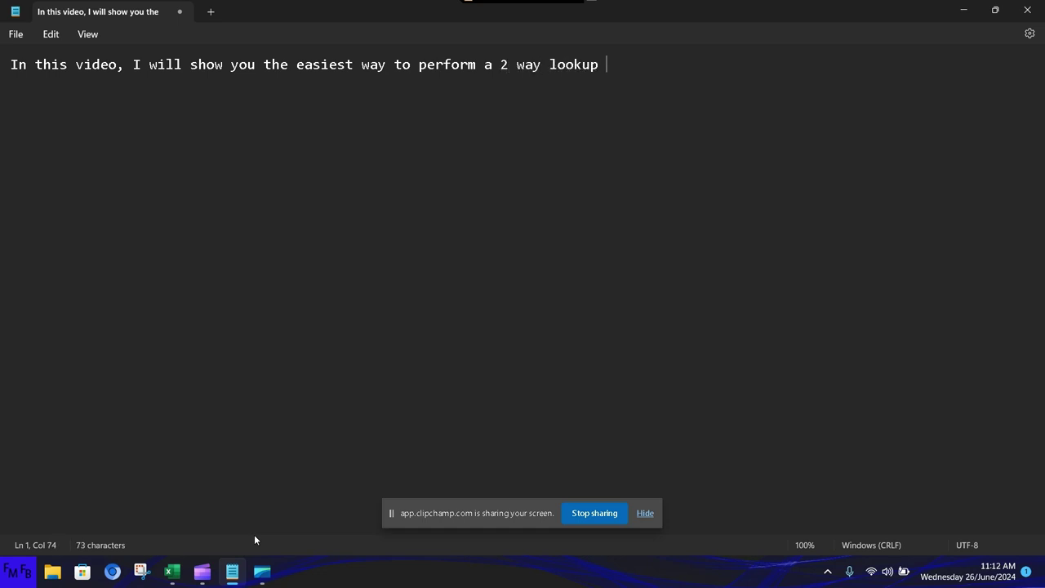
text(in Exce)
text(l.)
text(/En este)
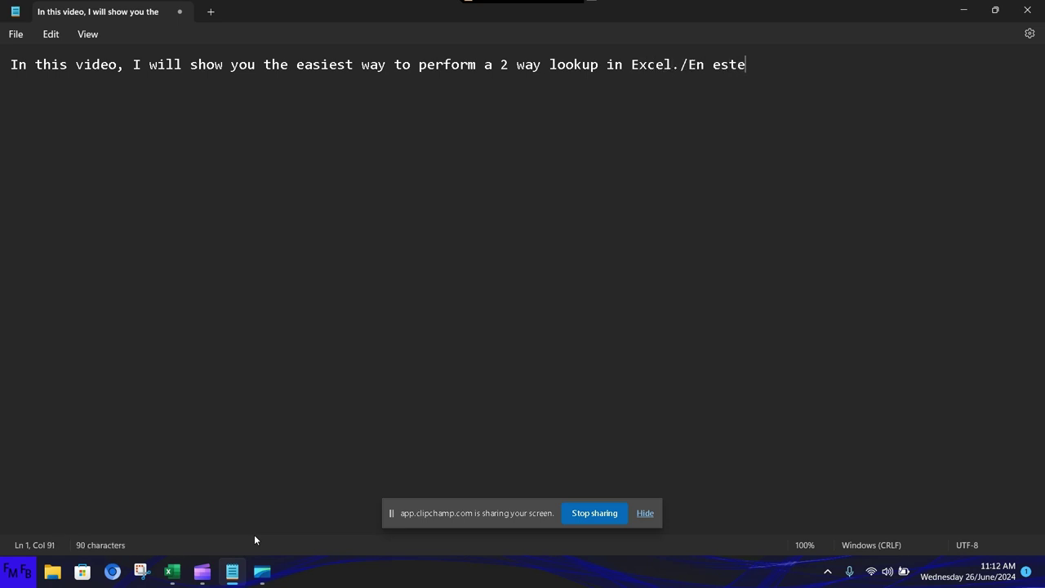
text( video, t)
key(BackSpace)
text(yo les mos)
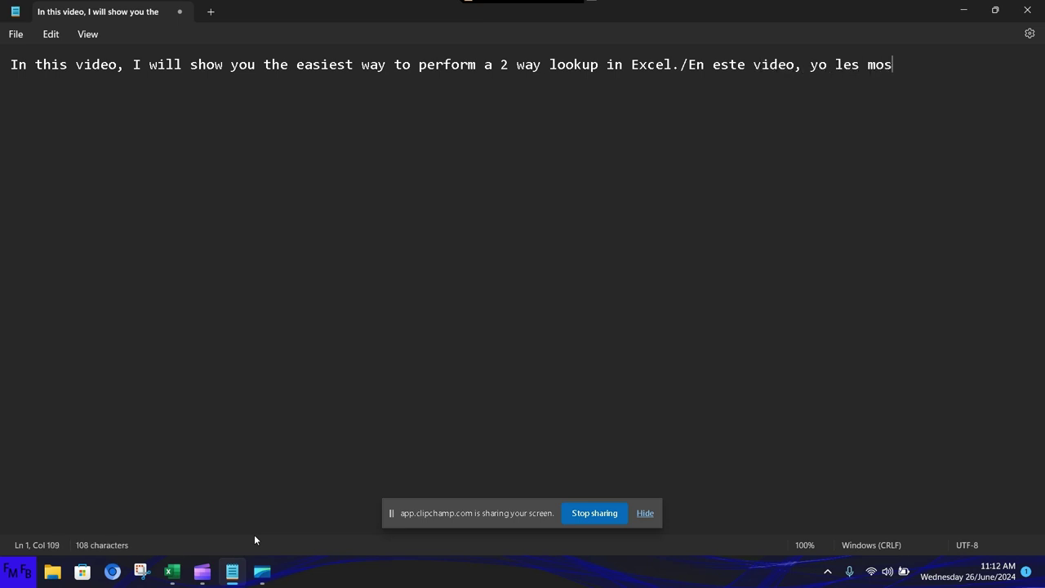
text(traré )
text(la forma )
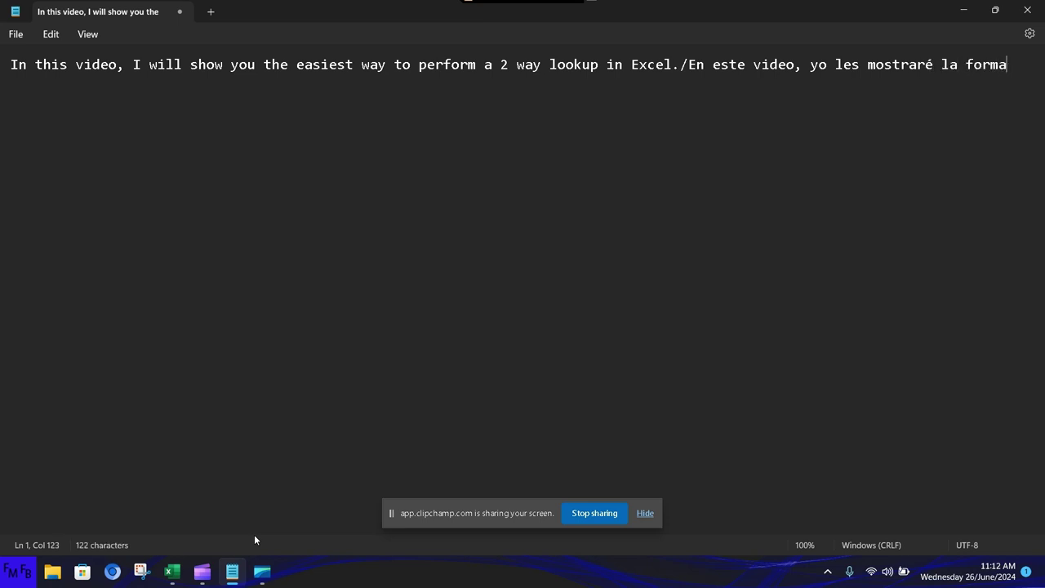
text(m)
text(ás f)
text(ácil d)
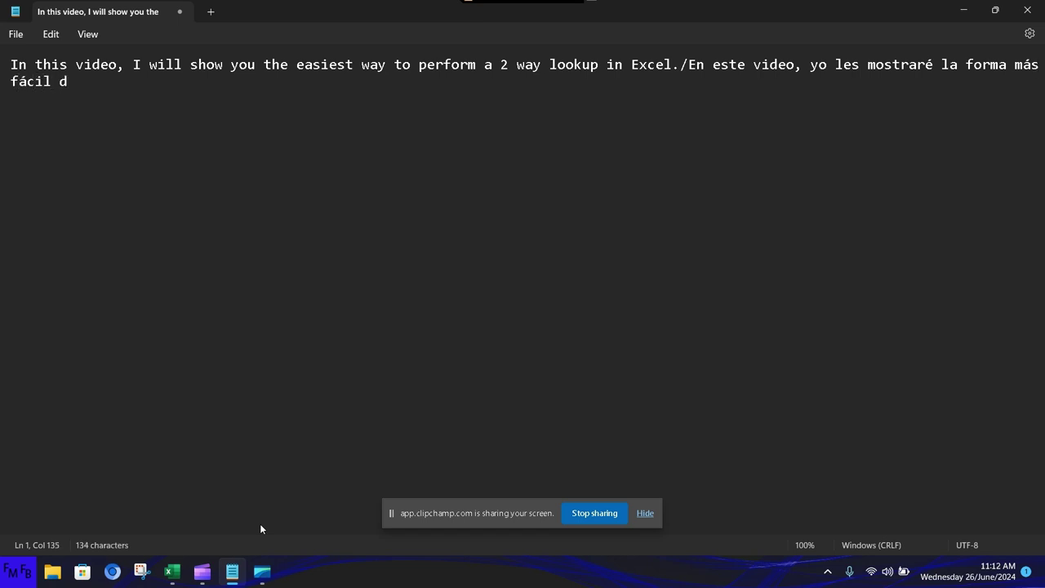
text(e hacer u)
text(na busqu)
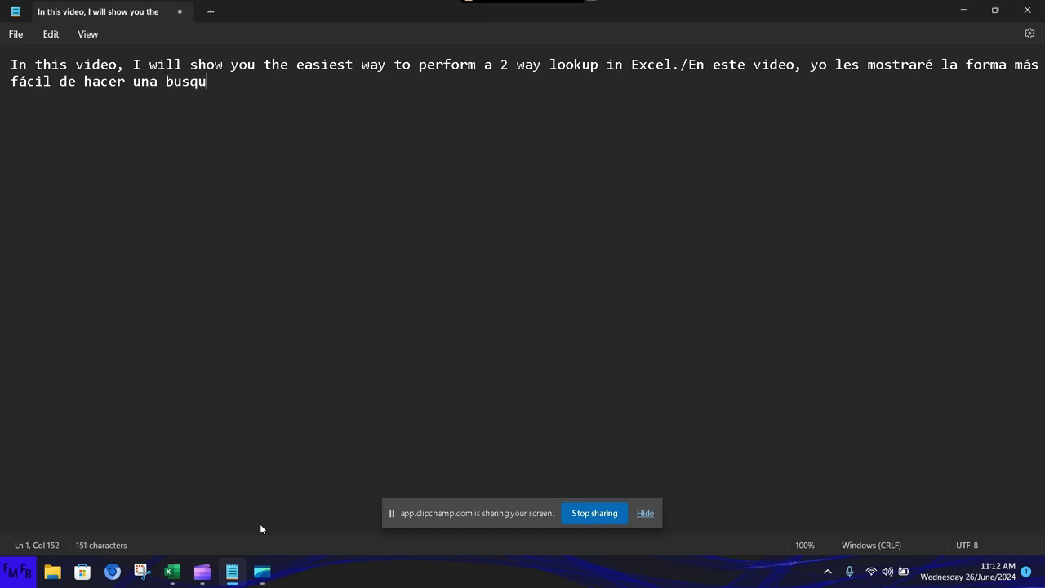
text(eda en )
text(2 ejes en )
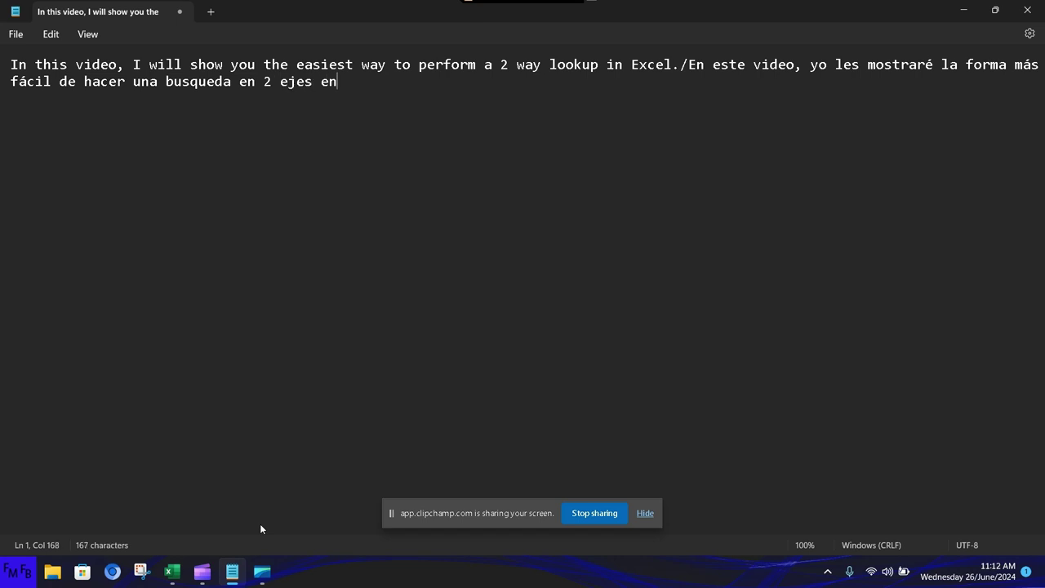
text(Excel.)
In Book2, enter the names Pedro, Pablo, Maria and Carmen in A2:A5
click(172, 572)
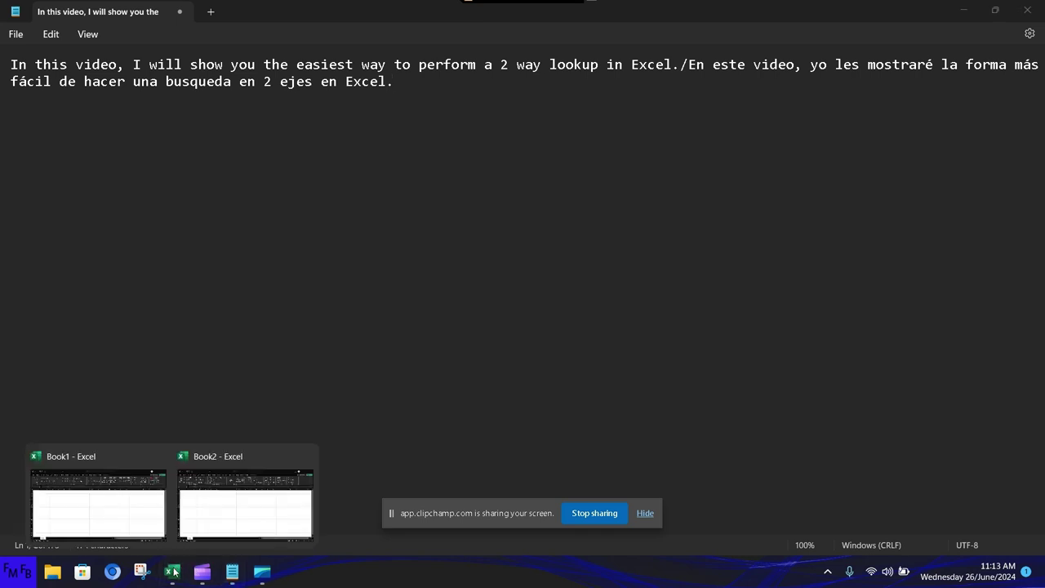
click(204, 515)
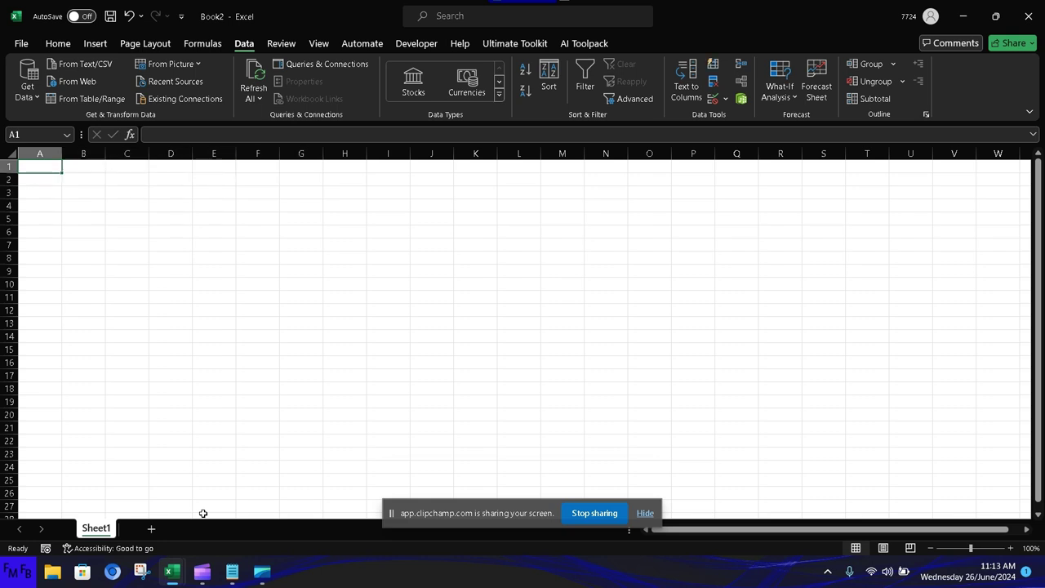
key(Down)
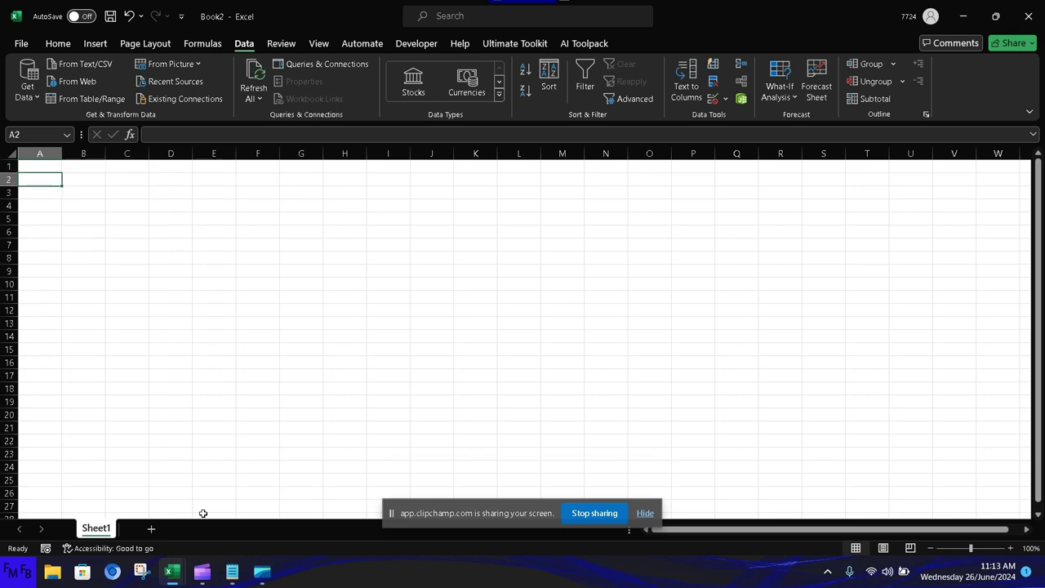
text(Pedro)
key(Return)
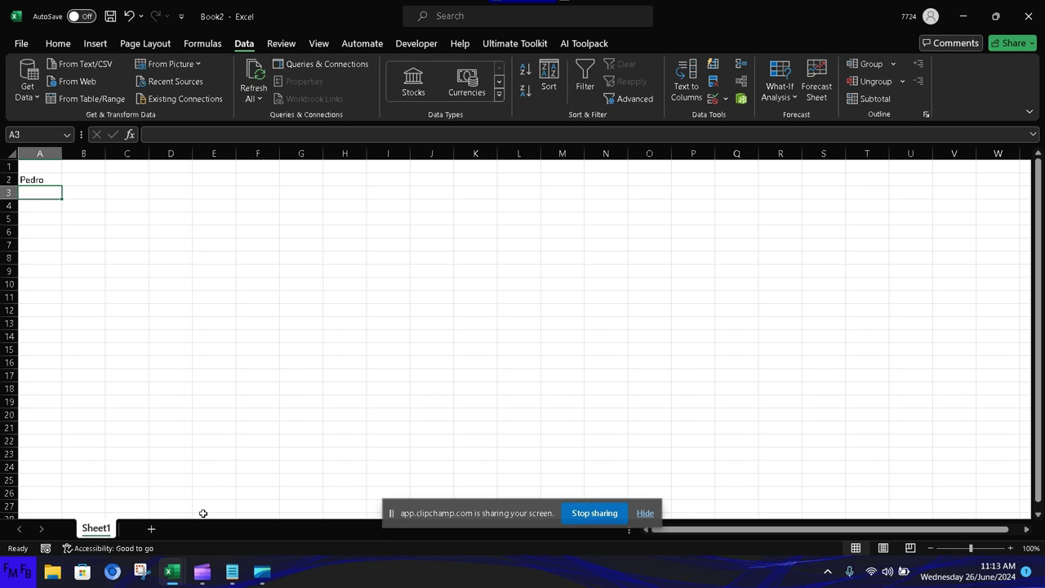
text(Pablo)
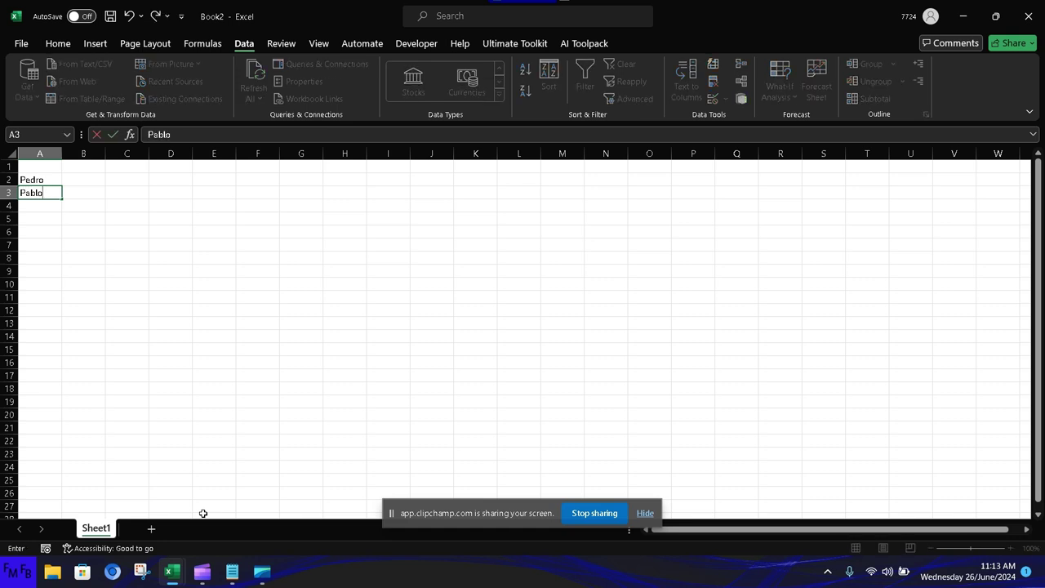
key(Return)
text(Mar)
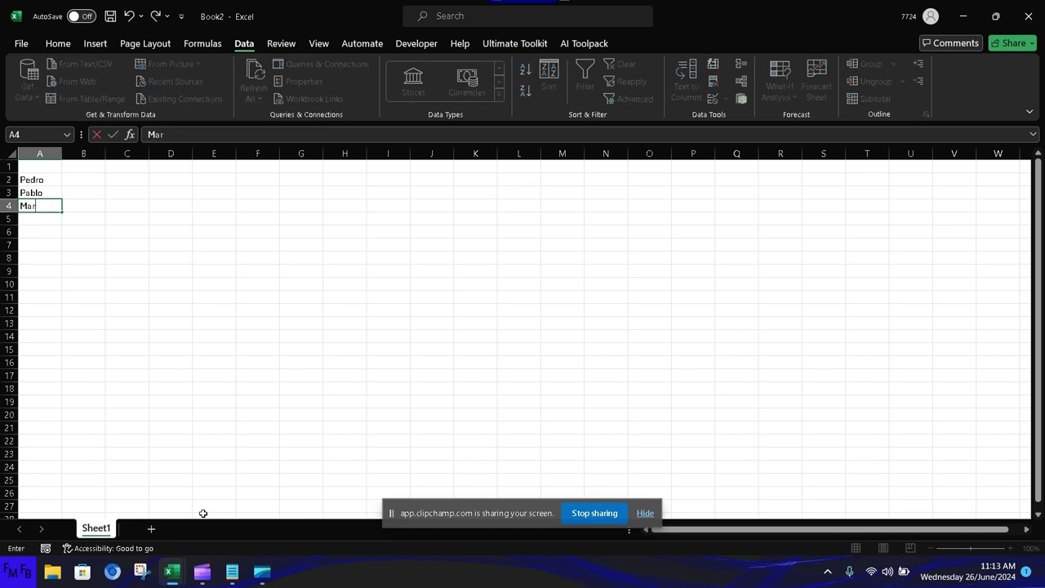
text(ia)
key(Return)
text(Ca)
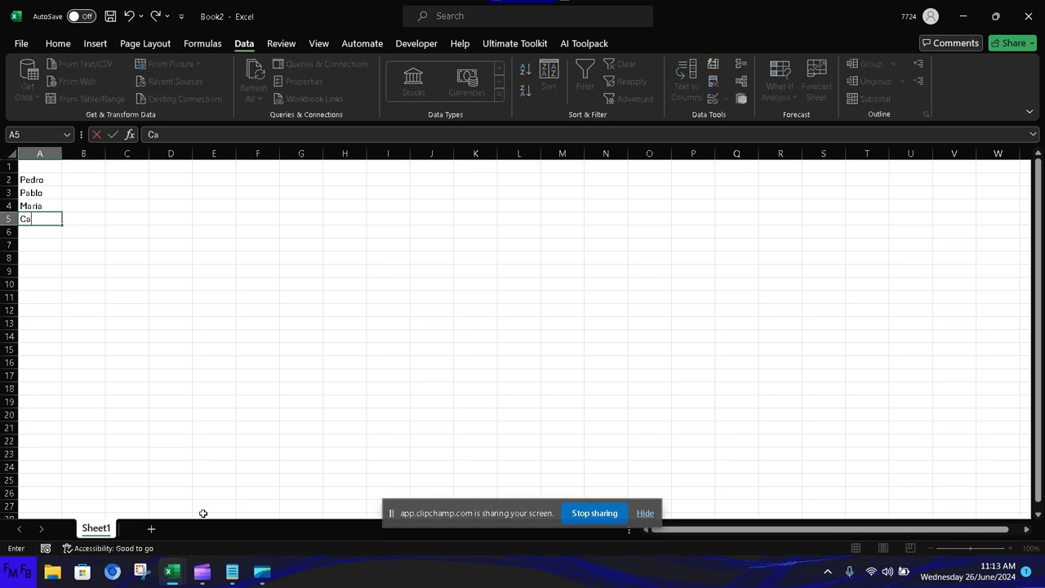
text(rmen)
key(Up)
key(Up)
key(Up)
key(Up)
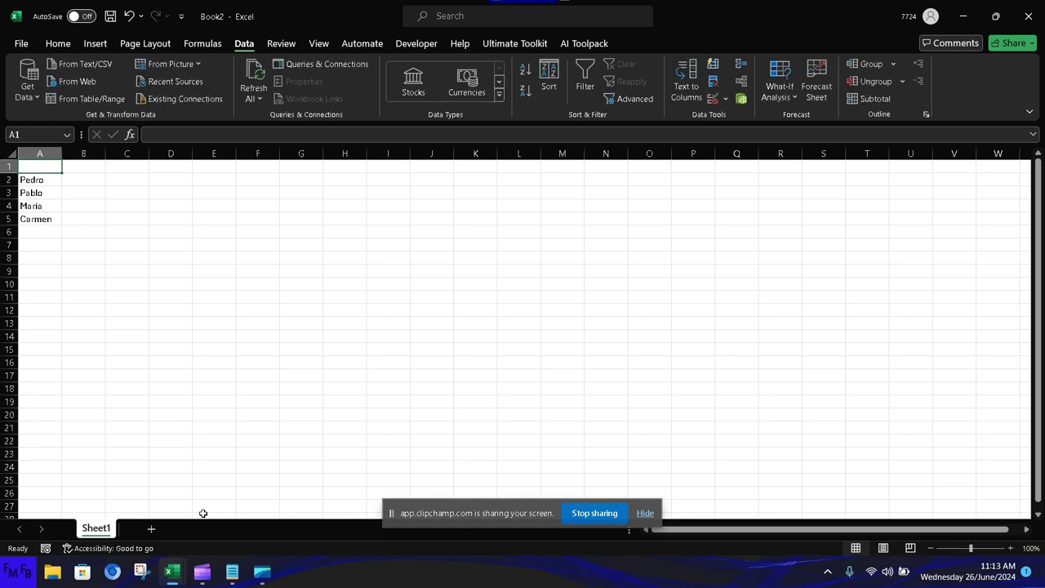
Enter the month headers Jan, Feb, Mar and Apr across B1:E1
key(Right)
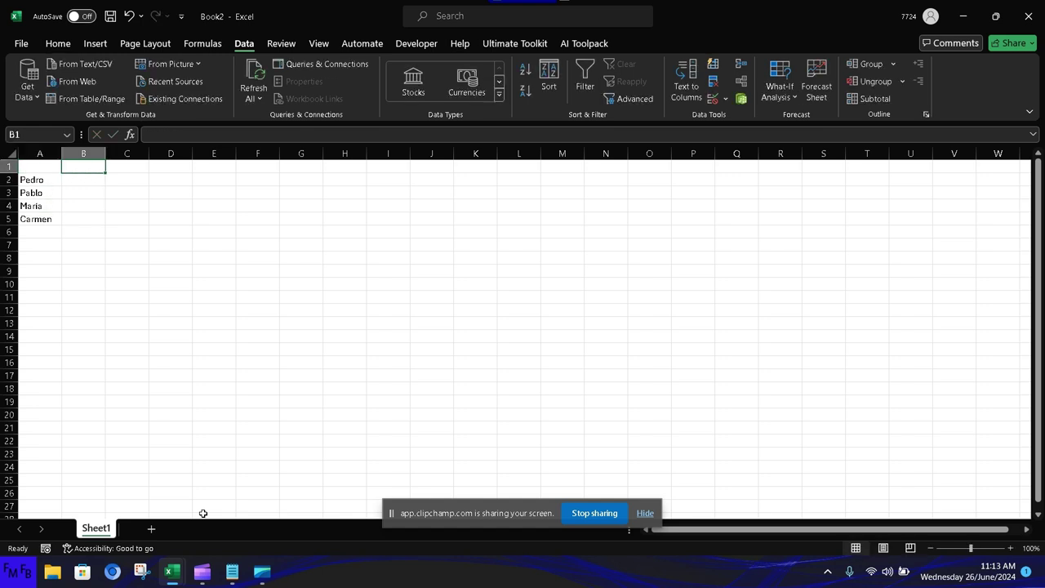
text(Jan)
key(Tab)
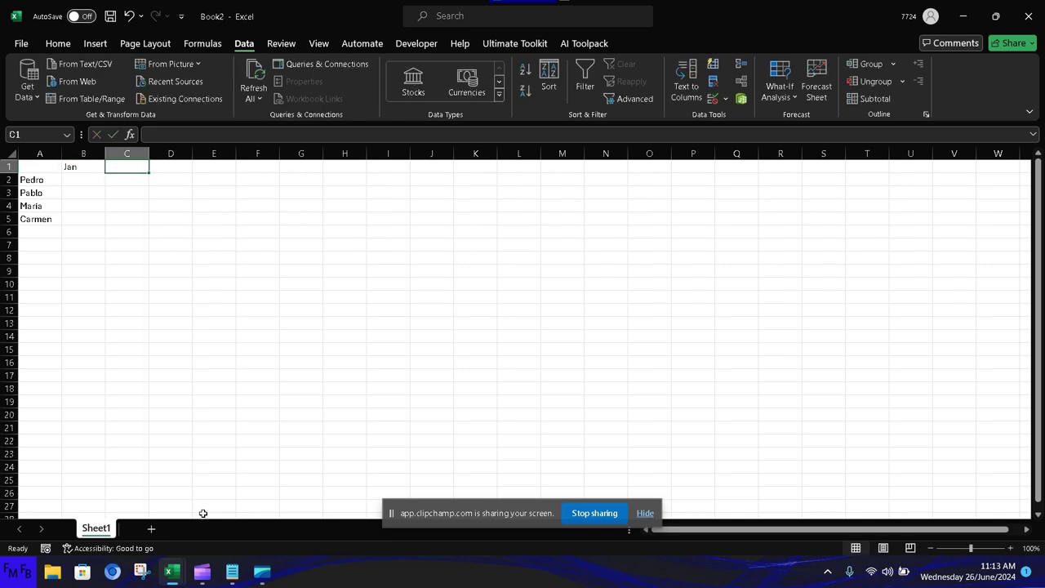
text(Fe)
key(BackSpace)
key(BackSpace)
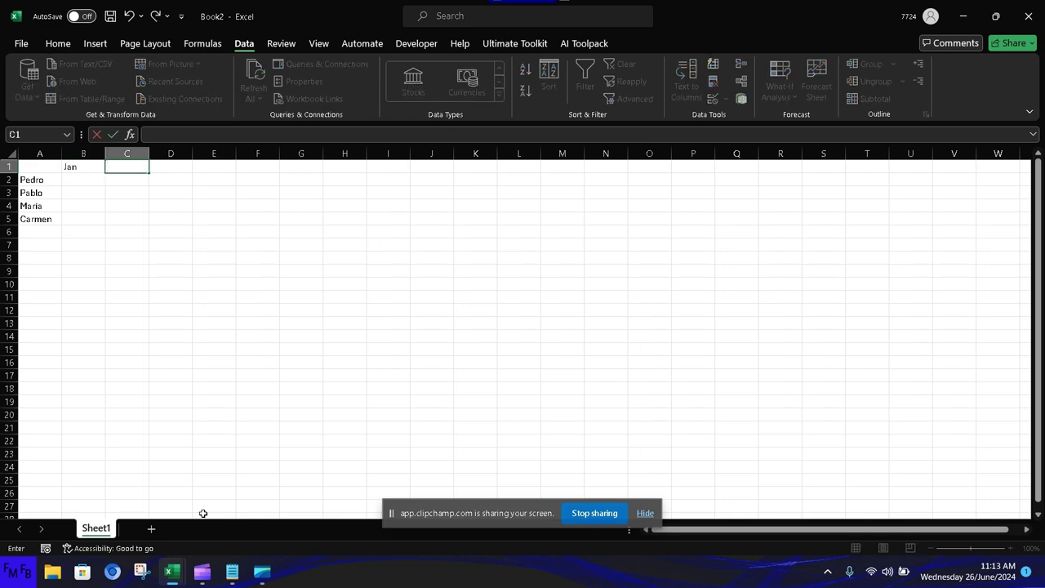
text(Feb)
key(Tab)
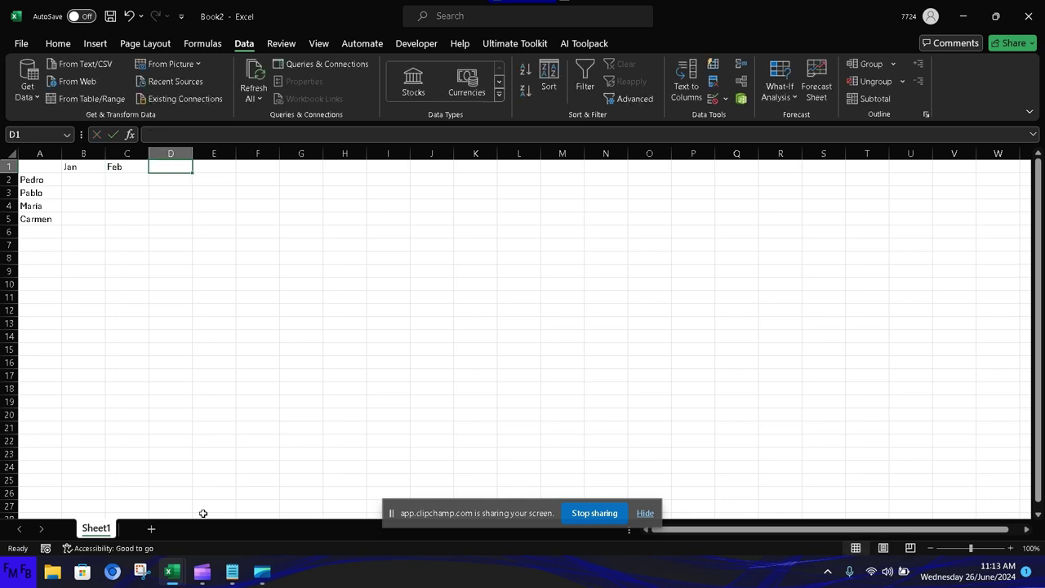
text(Mar)
key(Tab)
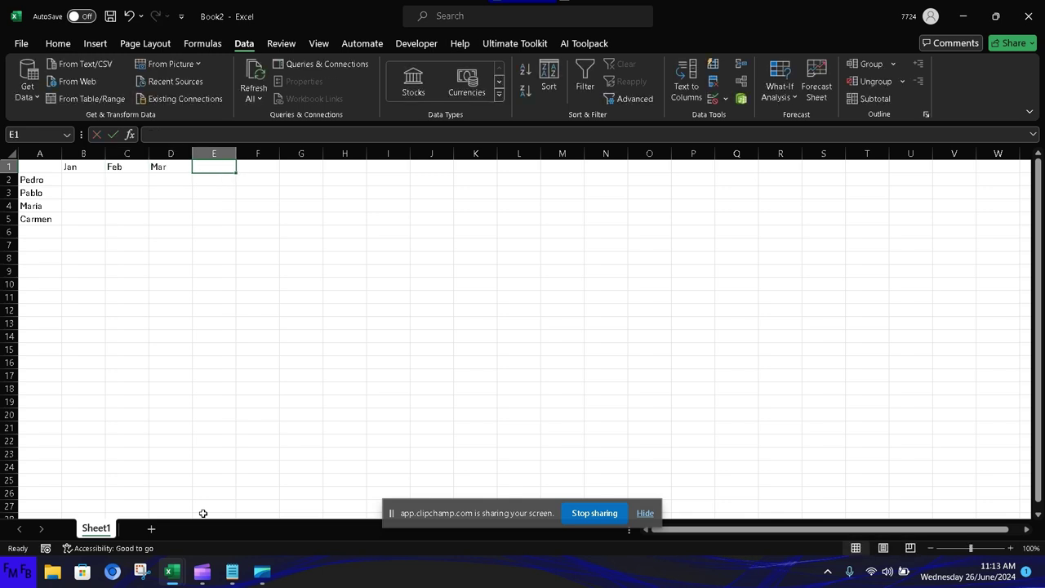
text(Apr)
key(Tab)
text(M)
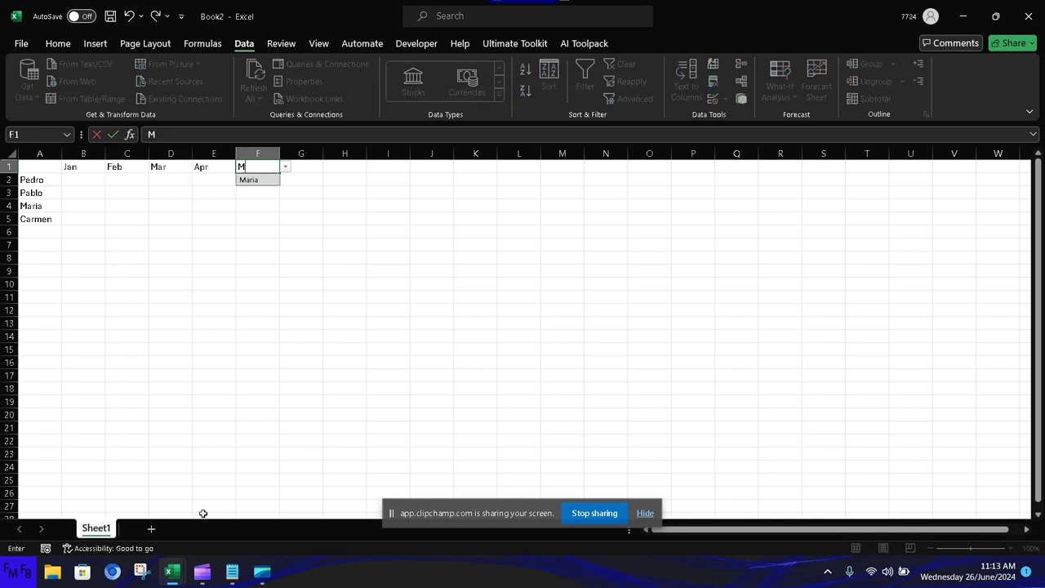
text(a)
key(Escape)
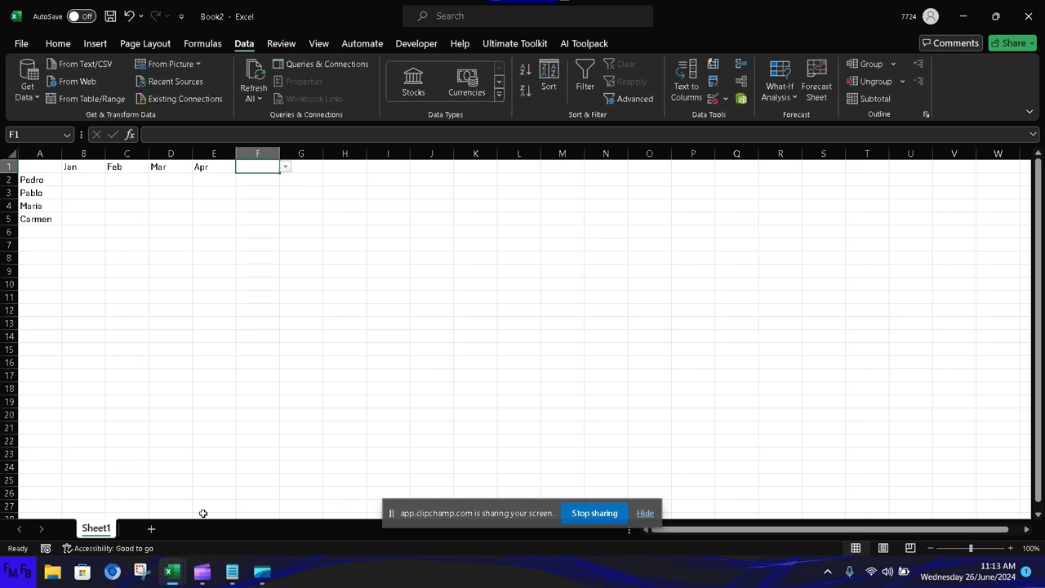
Erase the old data validation on F1:F12, resetting it to Any value
shift+click(265, 310)
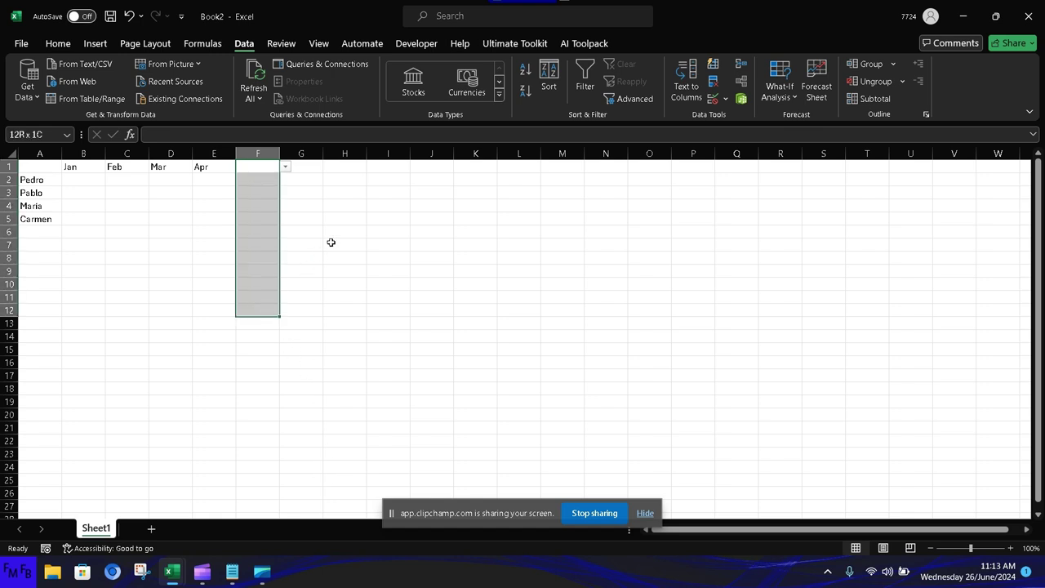
click(725, 99)
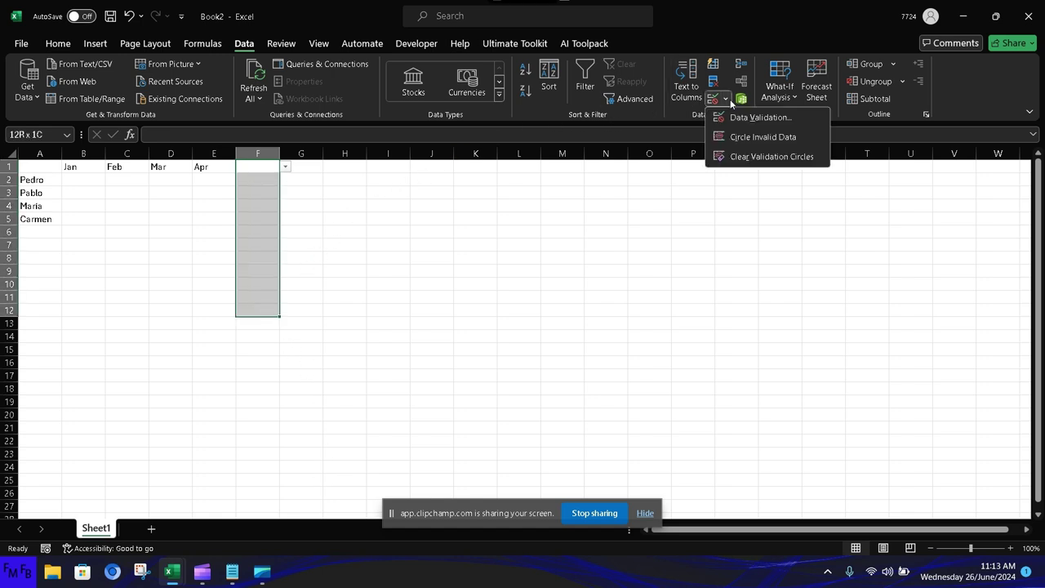
click(725, 117)
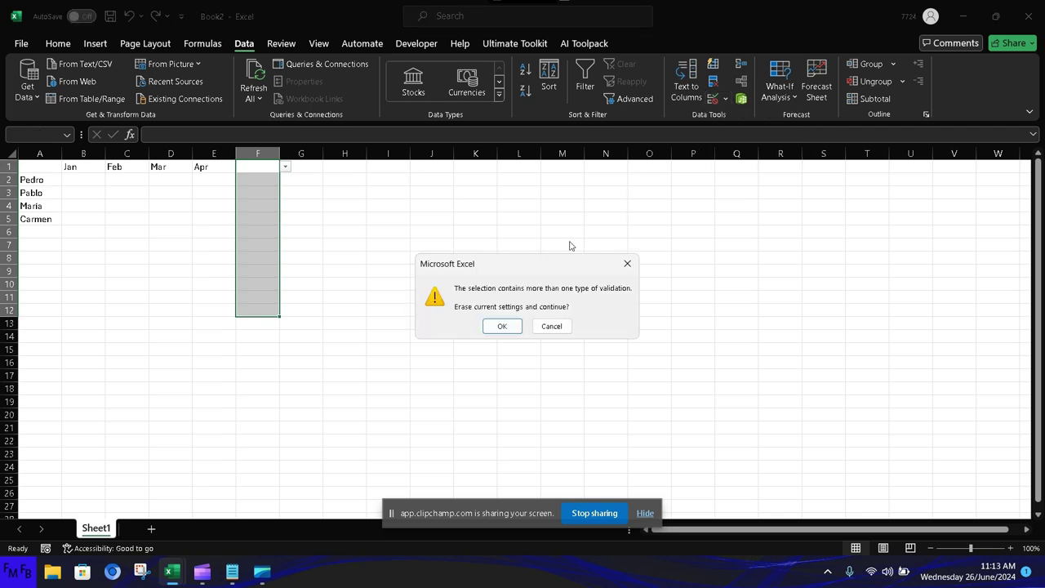
click(495, 332)
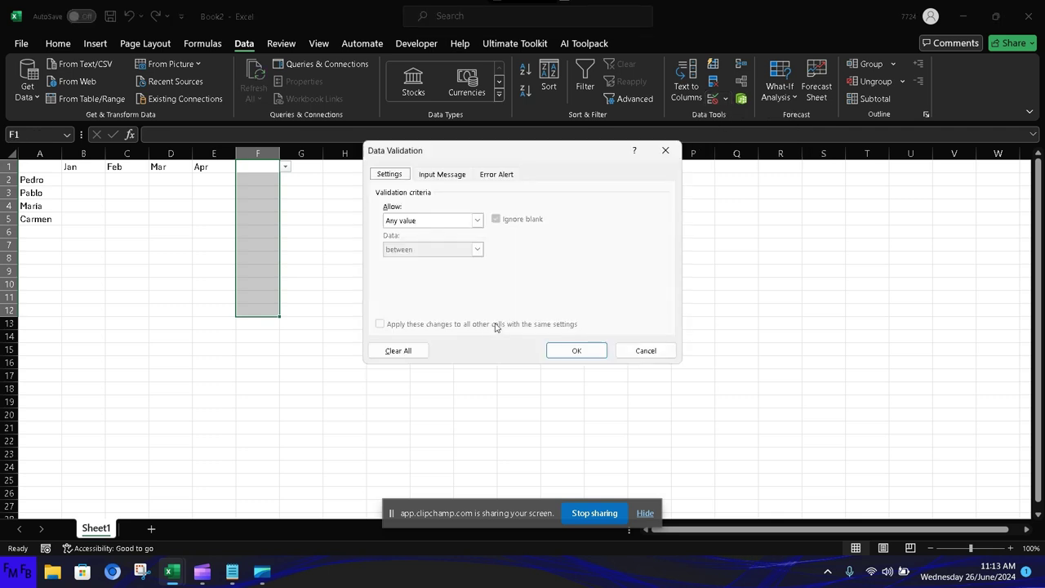
click(477, 220)
click(467, 234)
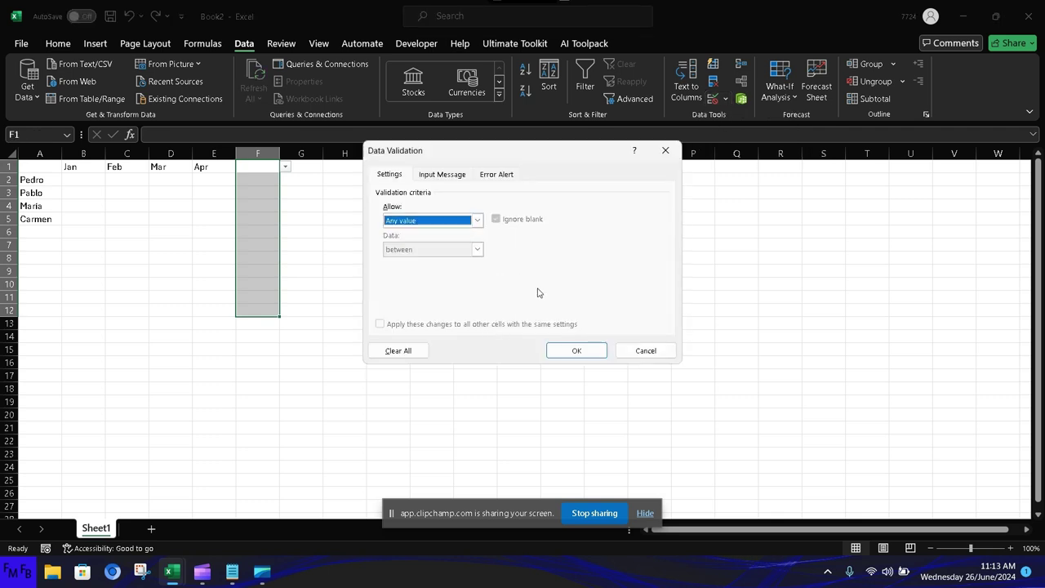
click(576, 350)
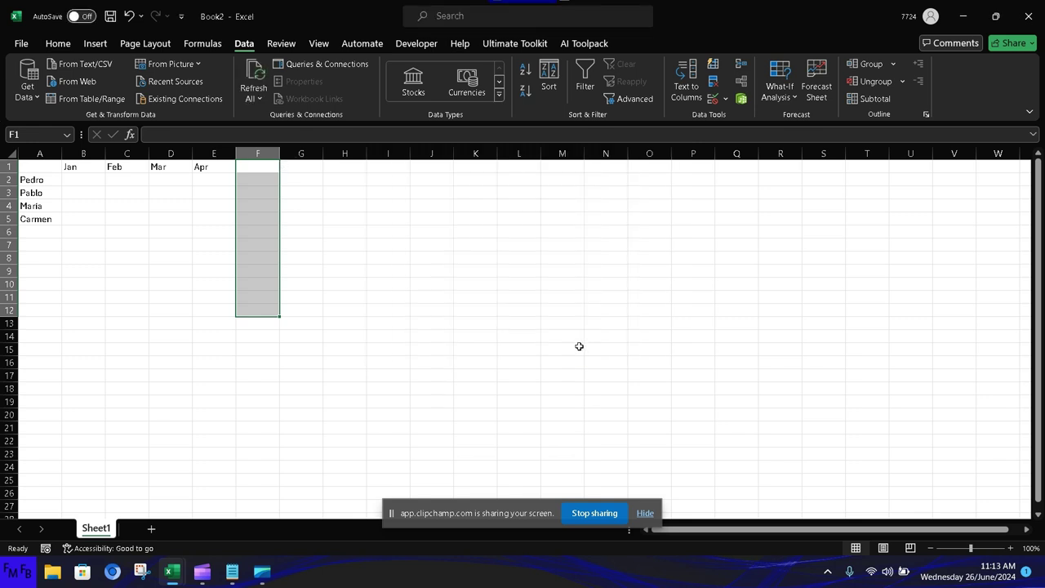
Fill all of B2:E5 at once with =RANDBETWEEN(10000,20000)
click(87, 181)
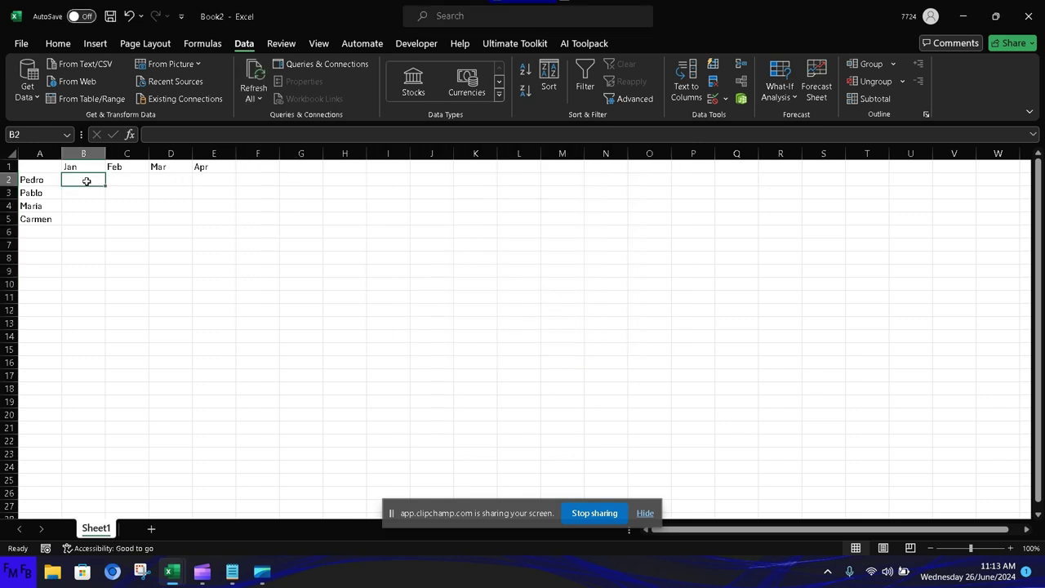
key(shift+Down)
key(shift+Down)
key(shift+Down)
key(shift+Right)
key(shift+Right)
key(shift+Right)
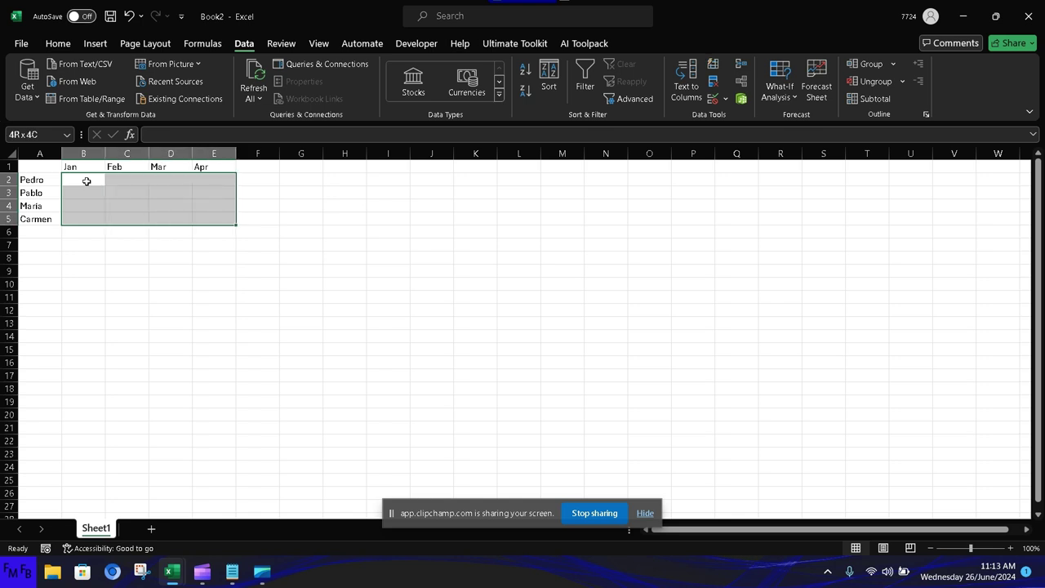
text(=ra)
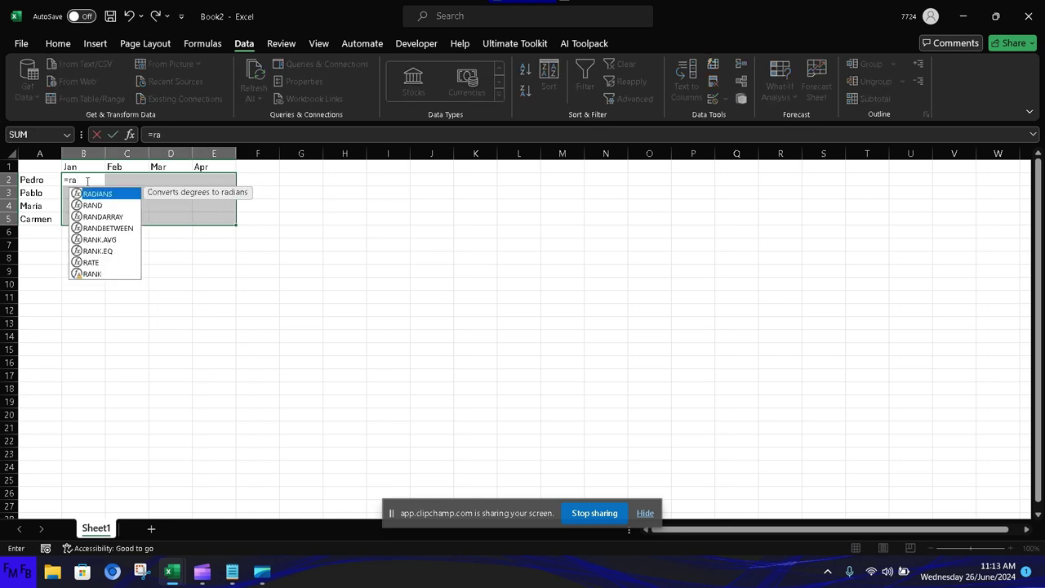
text(ndbe)
key(Tab)
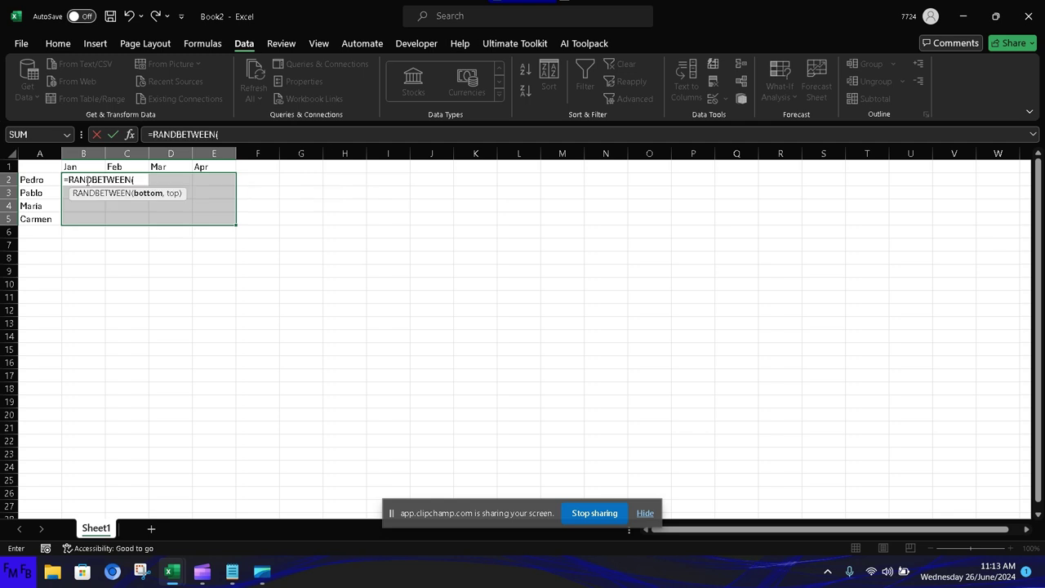
text(1000)
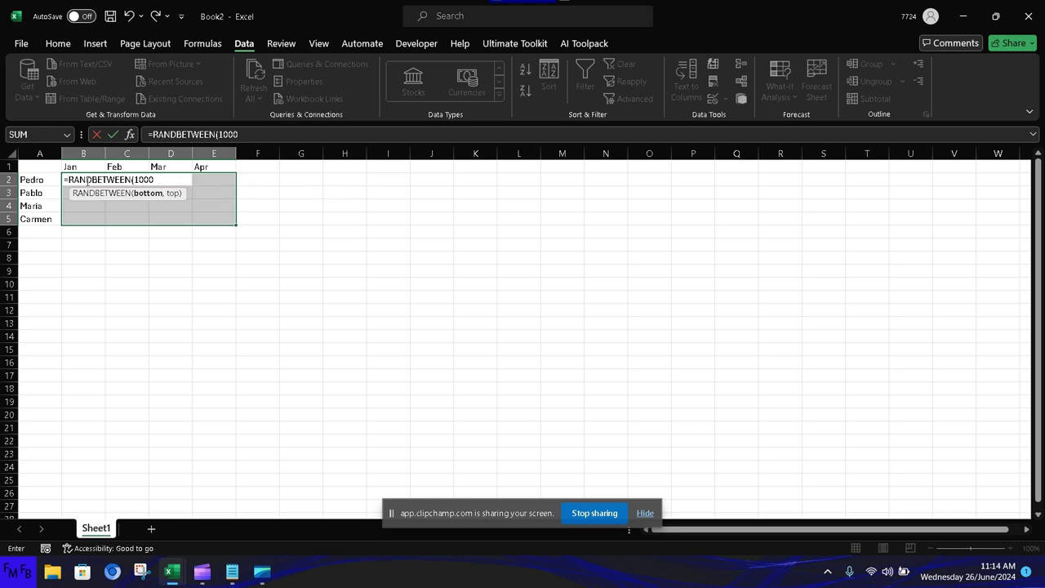
text(0)
text(,2000)
text(0))
key(ctrl+Return)
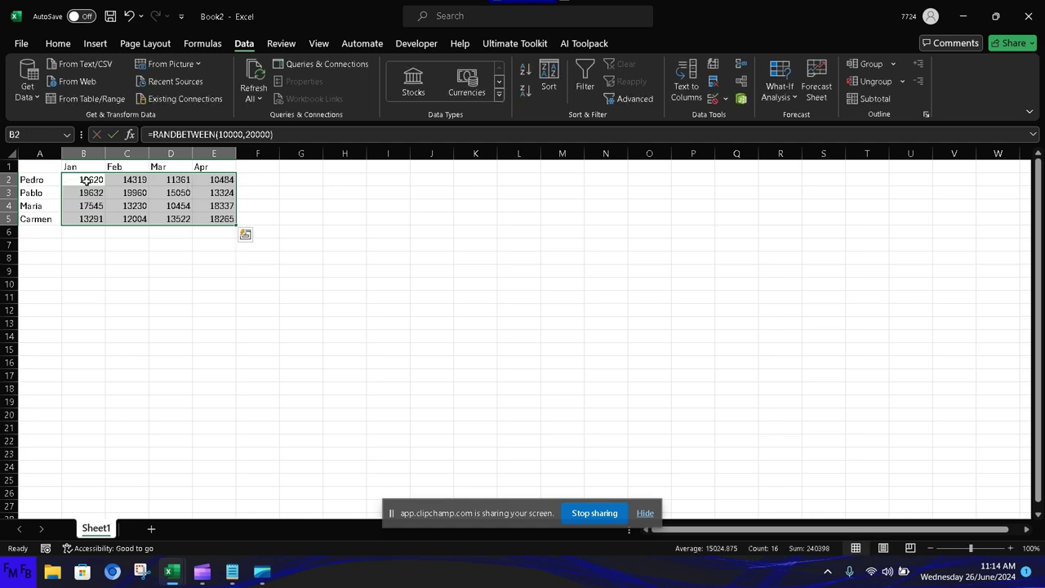
key(Up)
key(Right)
key(Right)
Add a List validation to G1 with source =$A$2:$A$5
key(Right)
key(Right)
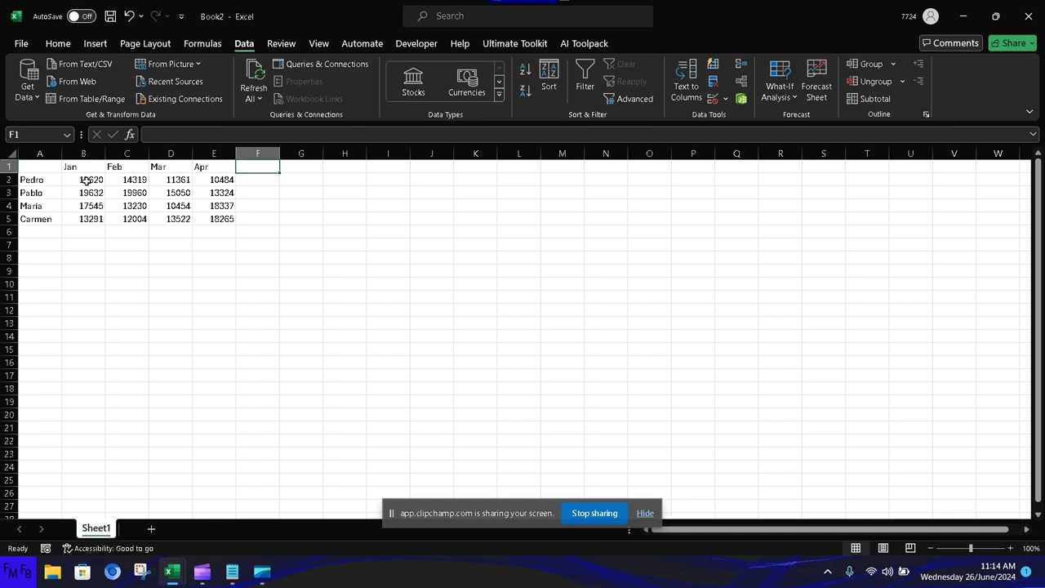
key(Right)
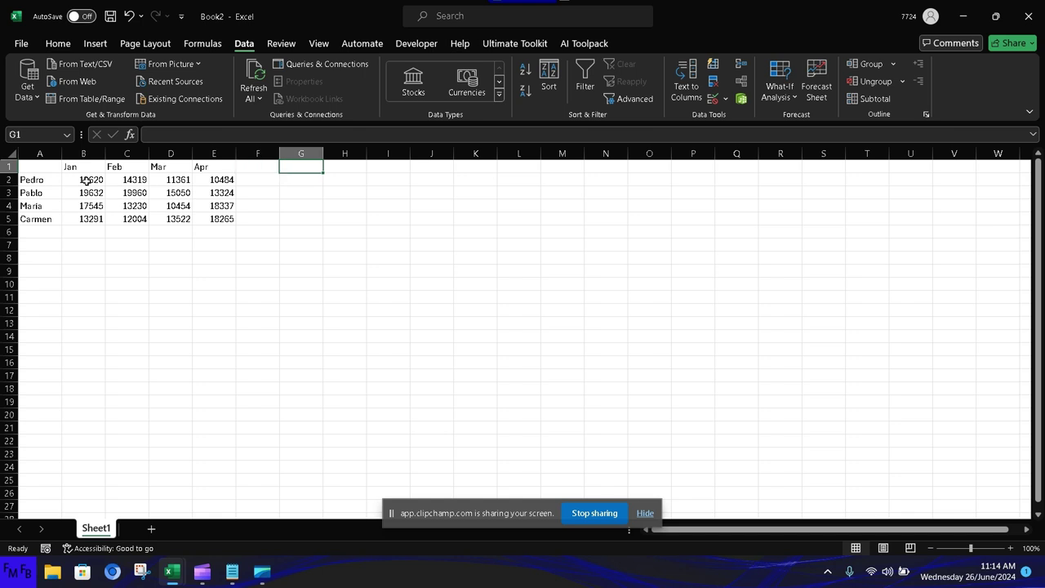
click(712, 99)
click(477, 220)
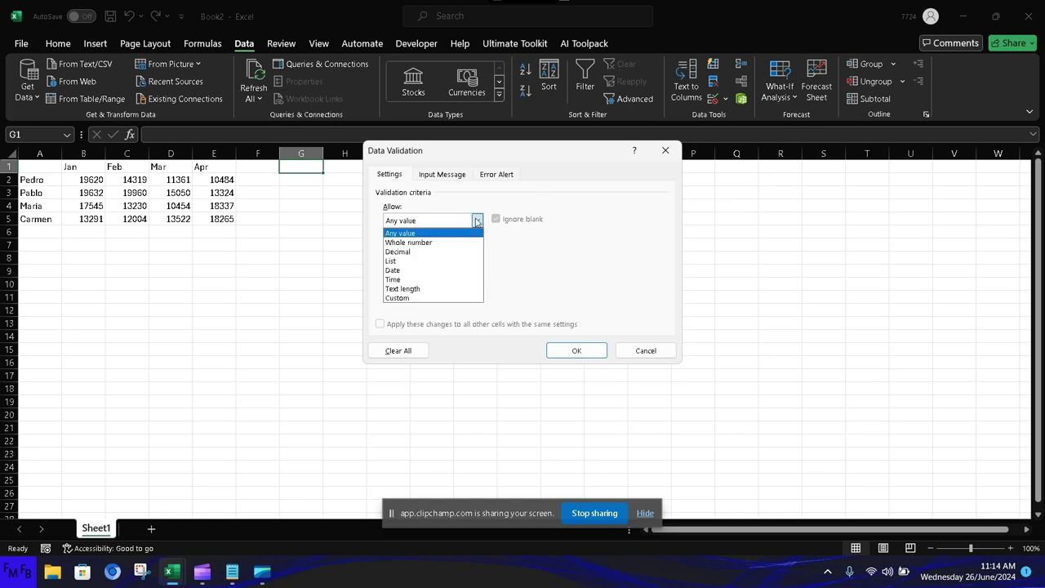
click(444, 260)
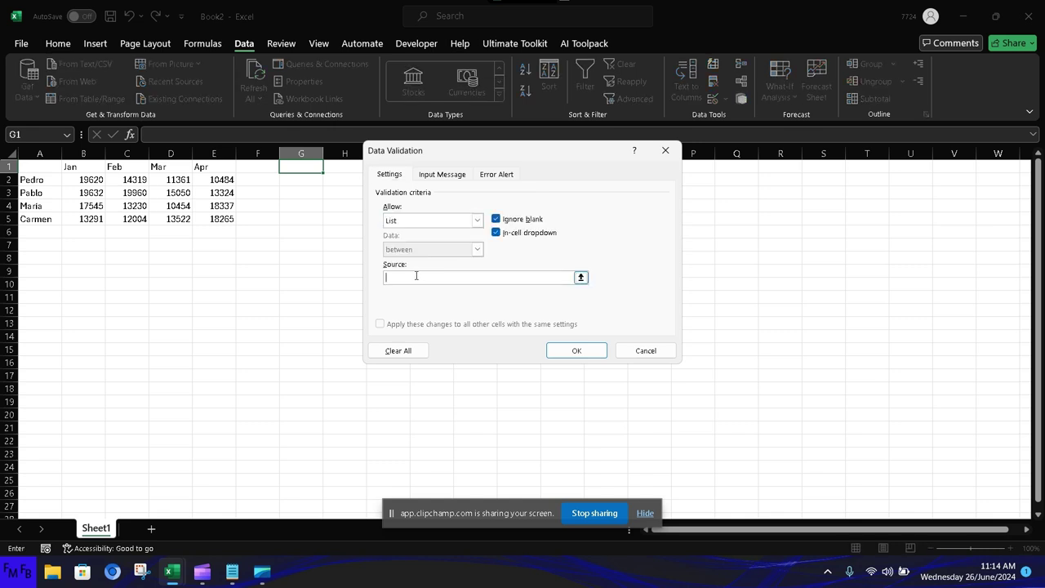
drag(54, 180, 40, 219)
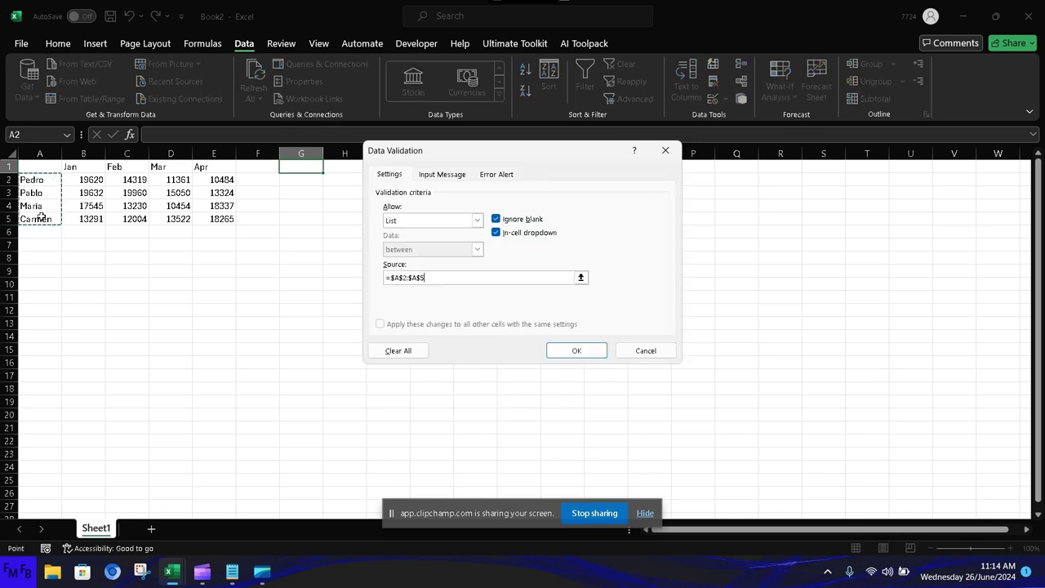
key(Return)
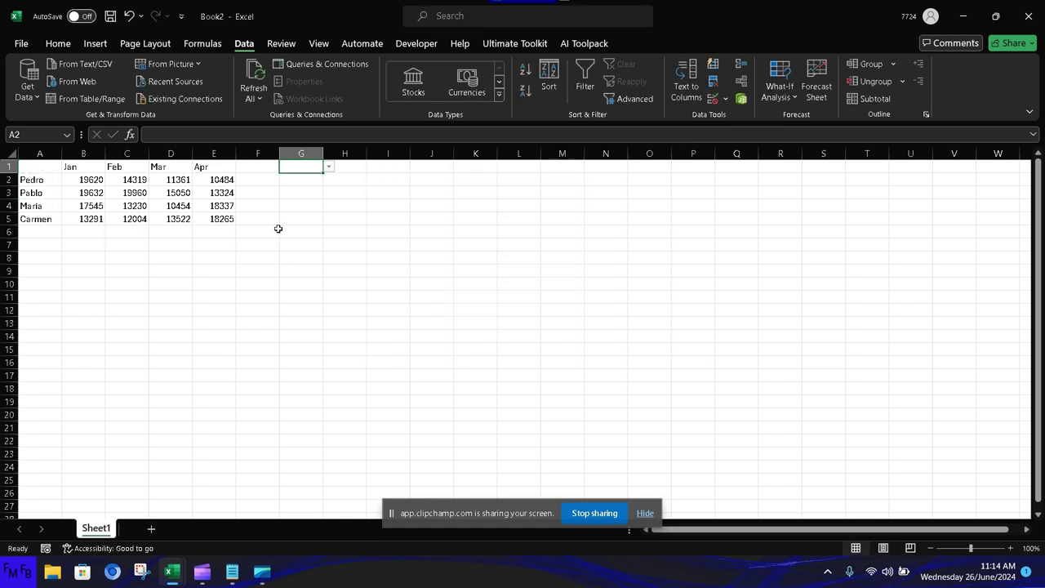
Add a List validation to G2 with source =$B$1:$E$1
click(301, 183)
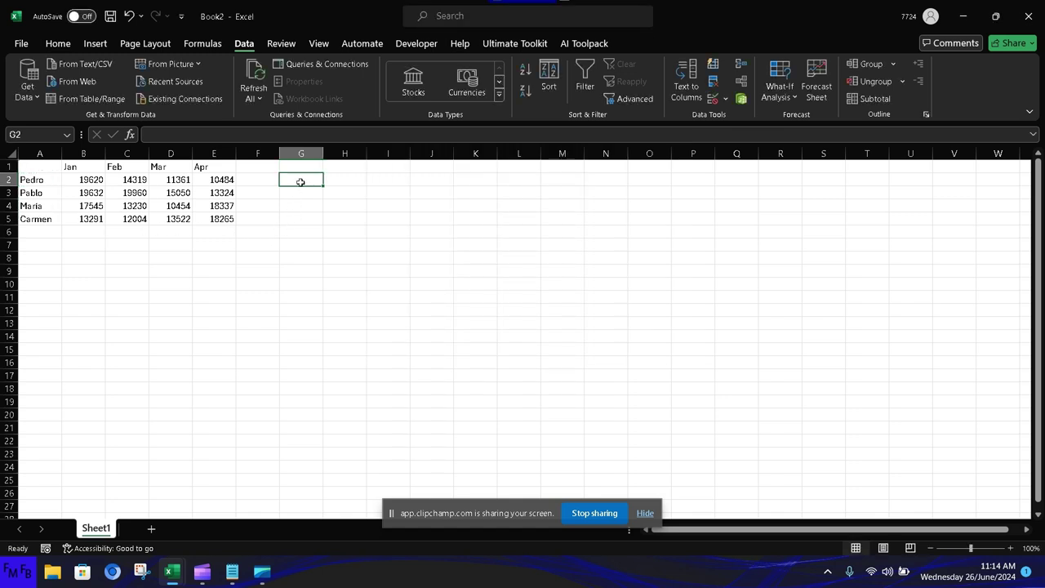
click(715, 99)
click(477, 221)
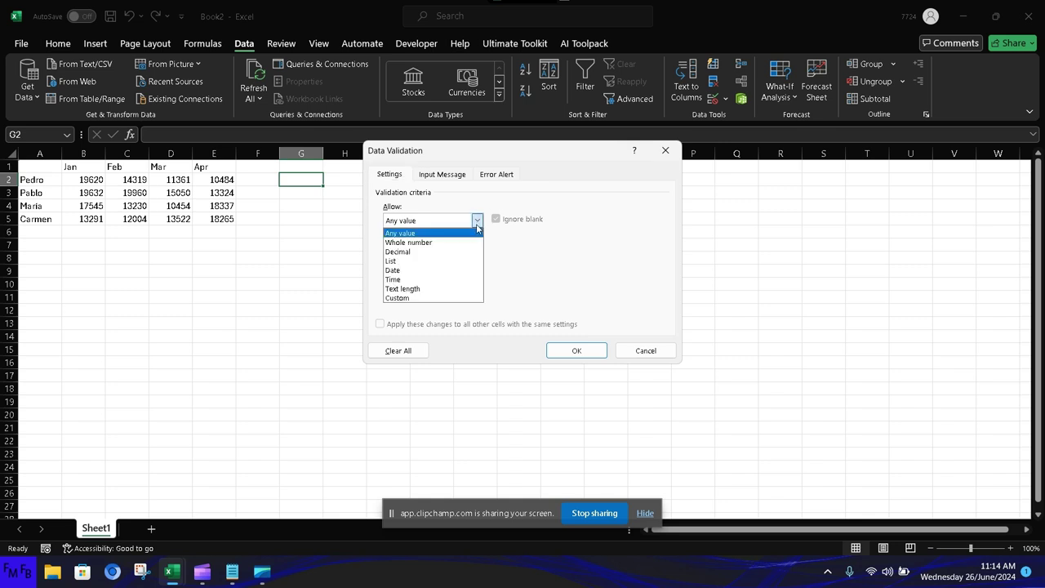
click(438, 261)
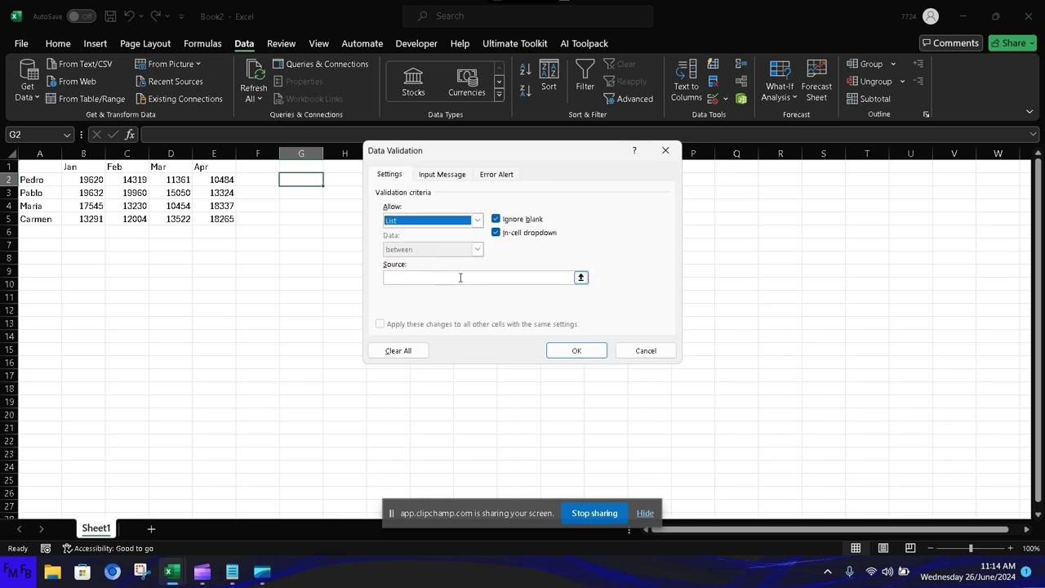
click(450, 279)
mouse_move(85, 170)
mouse_down()
mouse_move(159, 181)
mouse_move(222, 167)
mouse_up()
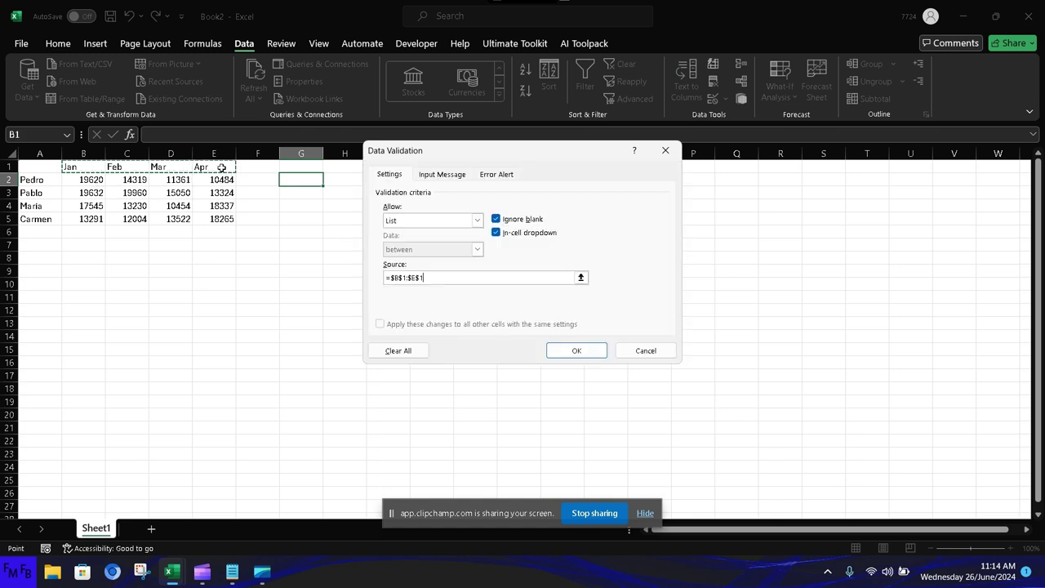
key(Return)
Start H1's formula as =INDEX(A1:E5,MATCH(G1,A1:A5 for the name row
click(336, 166)
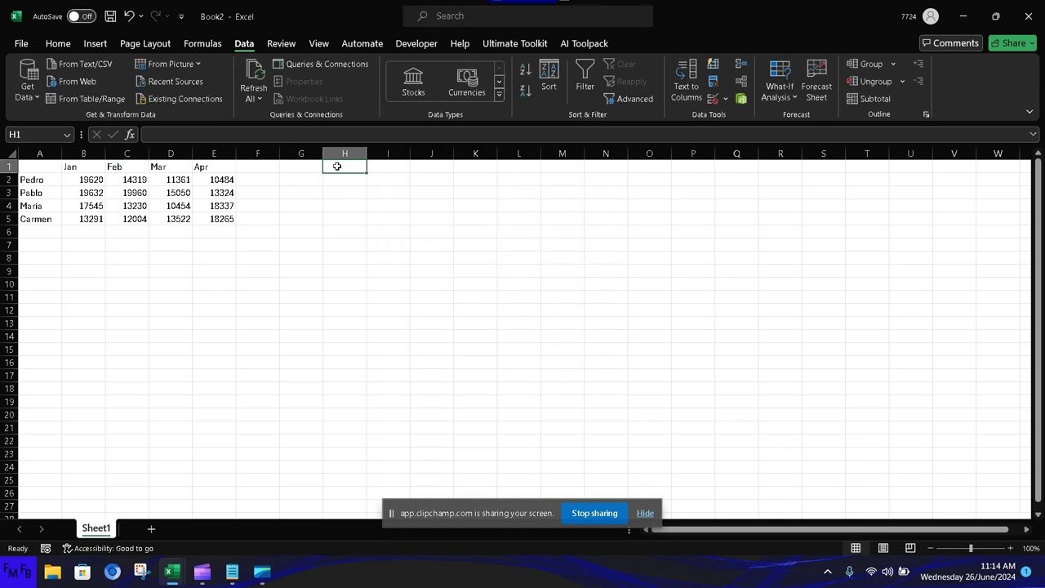
text(=)
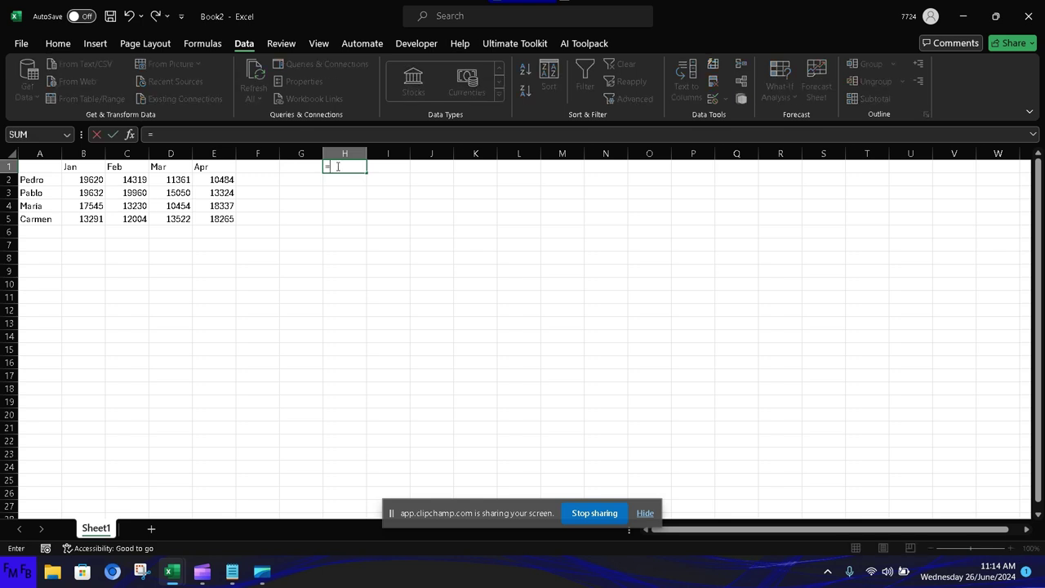
text(index()
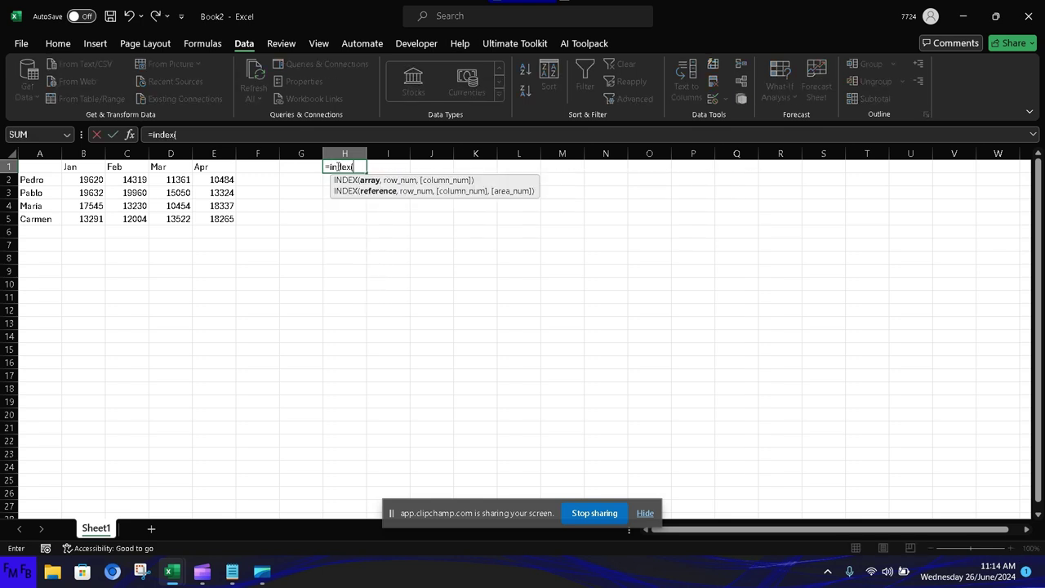
text())
key(Return)
key(Return)
mouse_move(44, 168)
mouse_down()
mouse_move(126, 211)
mouse_move(206, 219)
mouse_up()
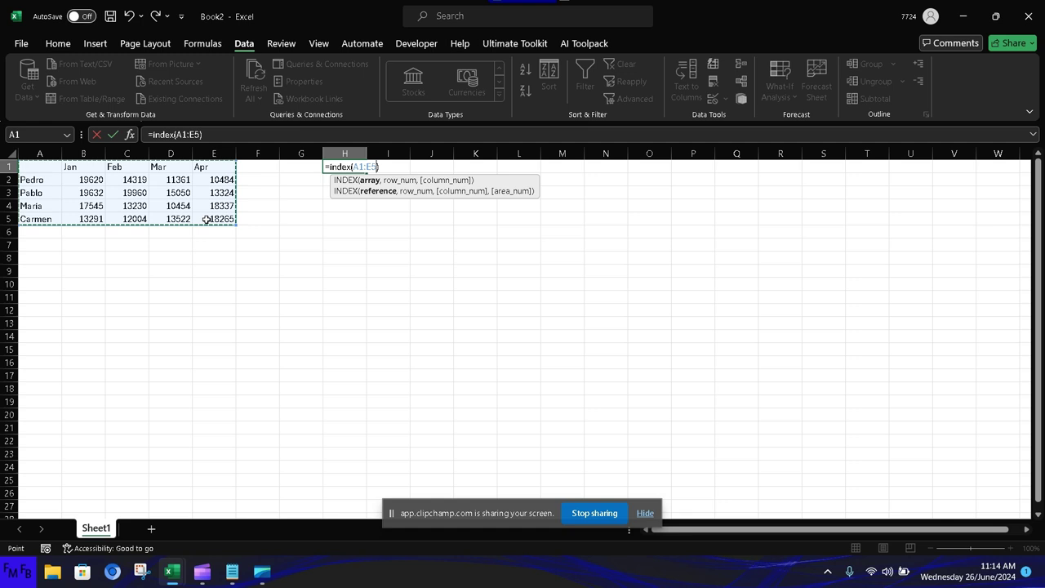
text(,matc)
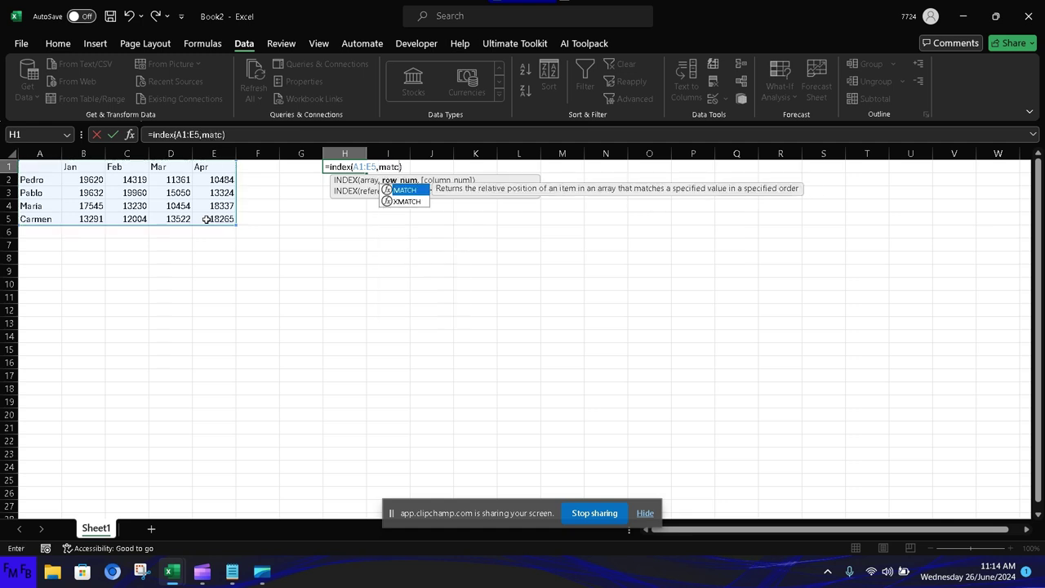
text(h())
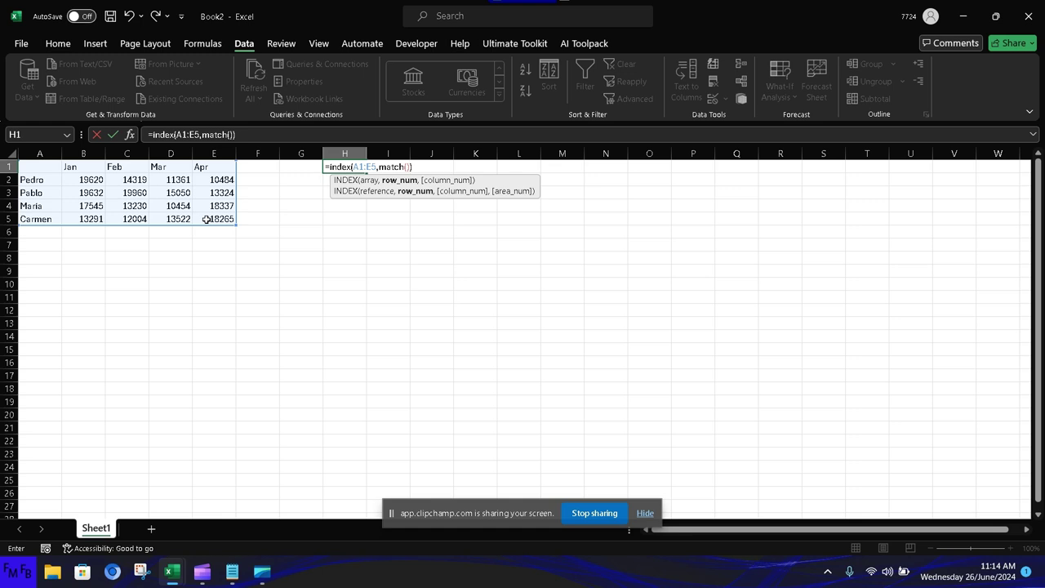
key(Return)
key(Return)
key(Left)
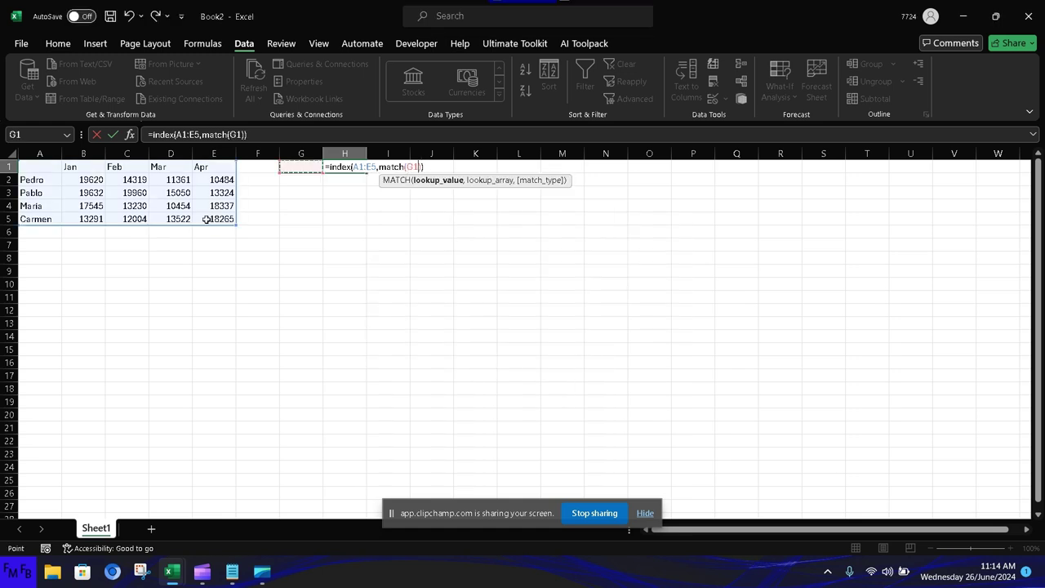
text(,)
key(Left)
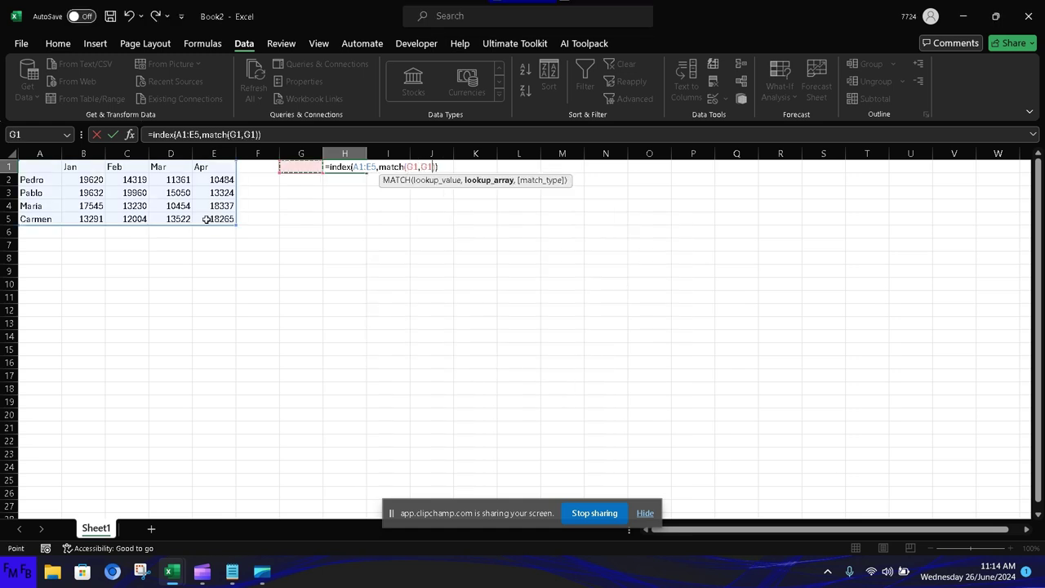
key(Left)
key(Left)
key(Left)
key(Left)
key(Left)
key(Left)
key(shift+Down)
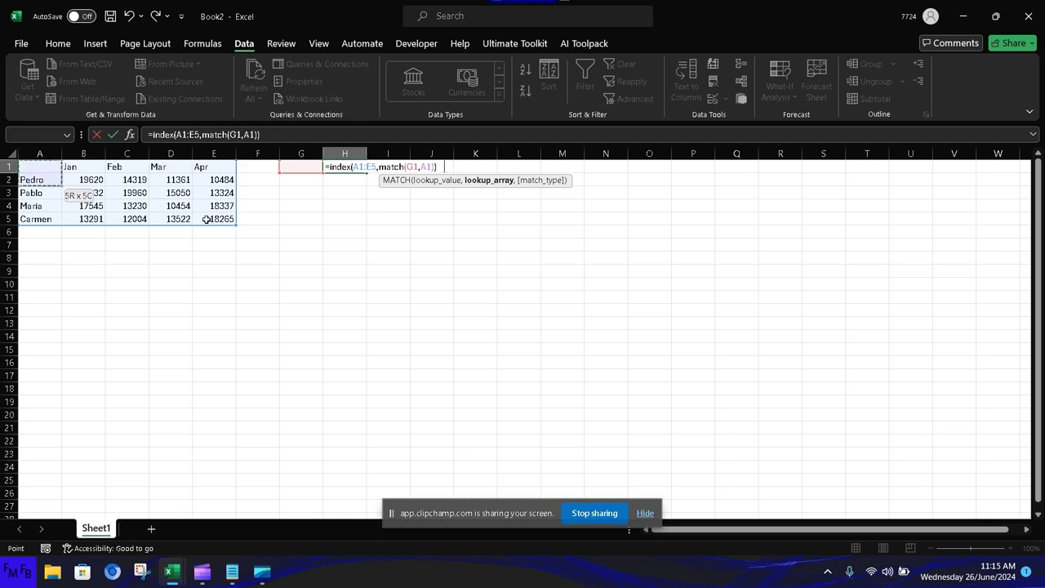
key(shift+Down)
key(shift+Down)
key(shift+Down)
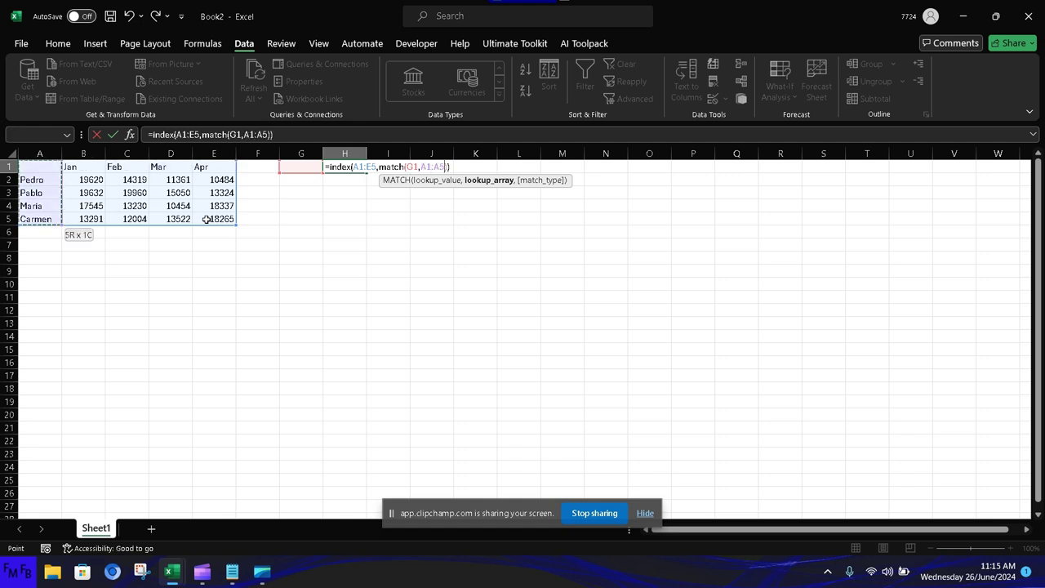
Complete it with ,0),MATCH(G2,A1:E1,0) for the month column and commit
text(,)
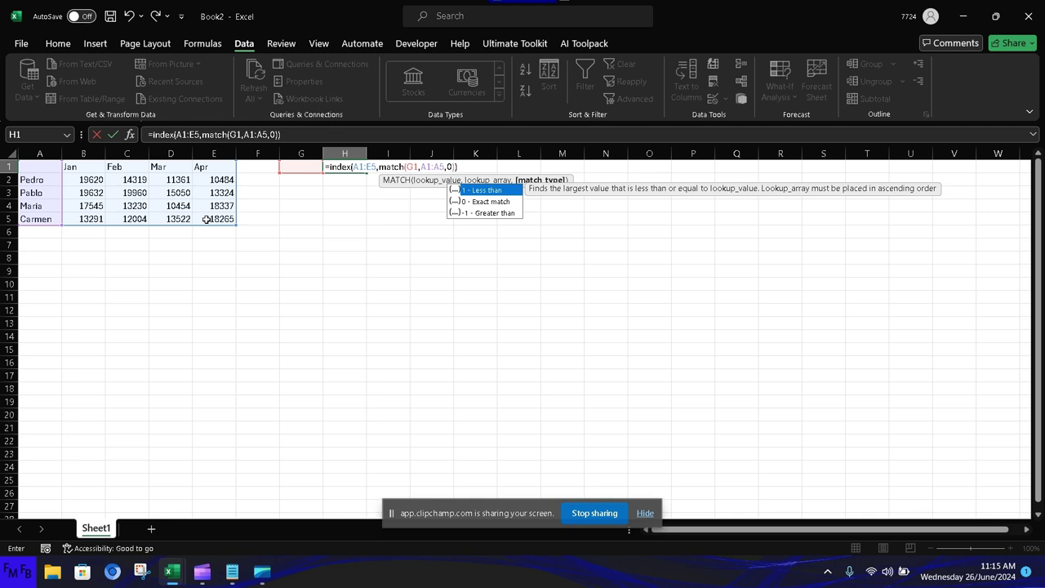
text(0))
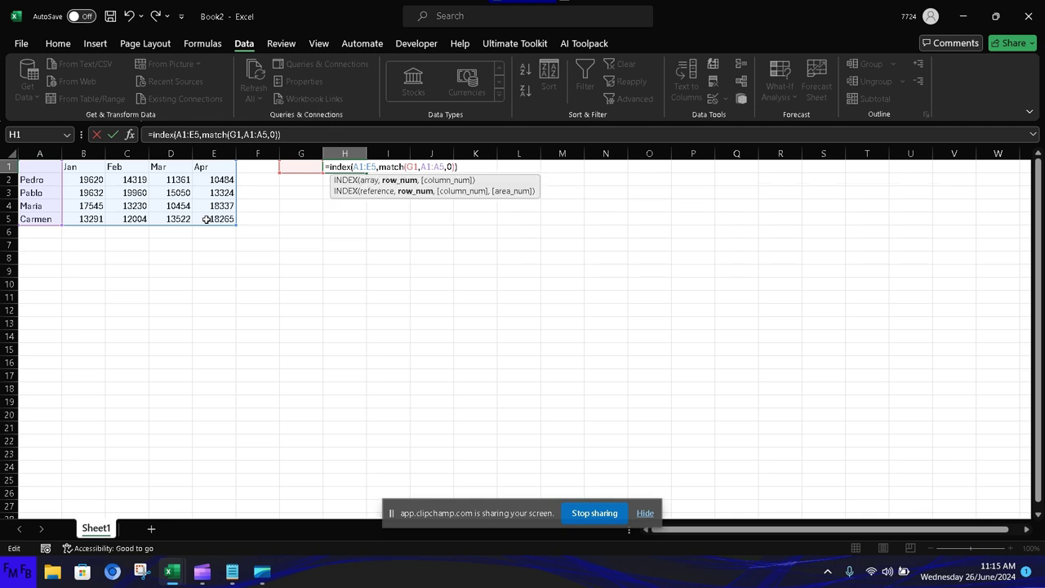
text(,match)
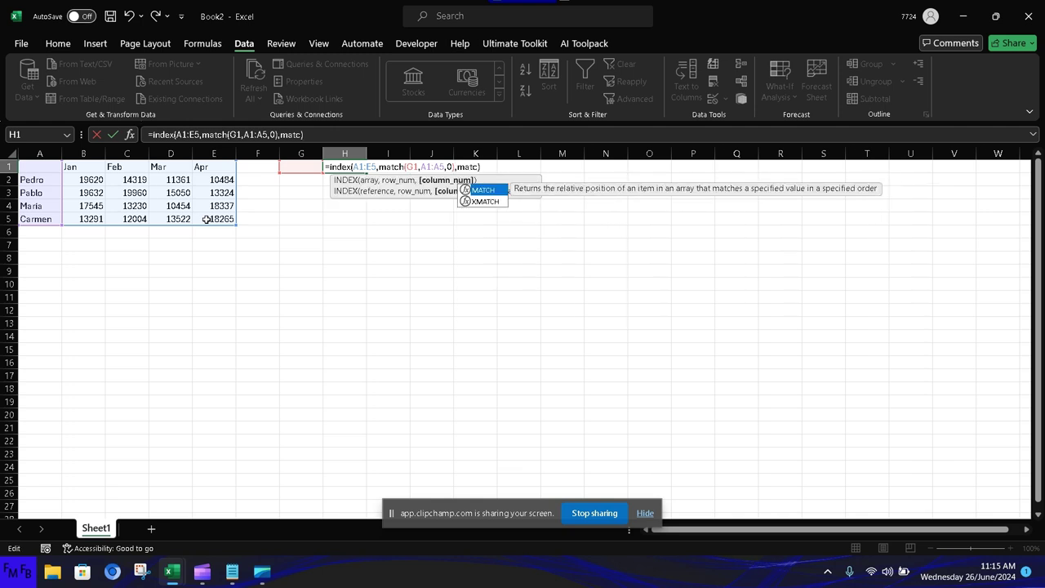
text(())
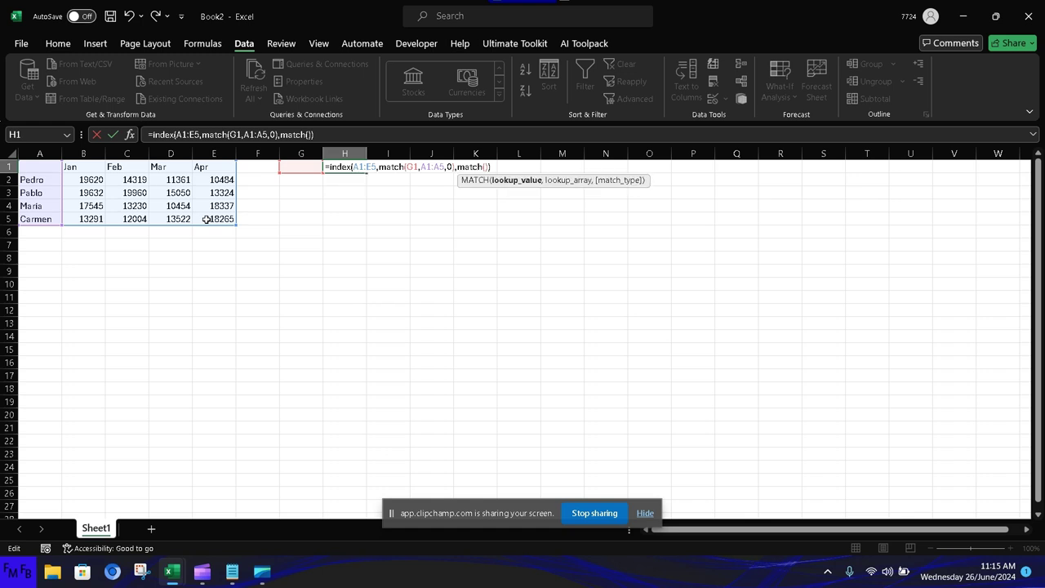
key(F2)
key(Left)
key(Down)
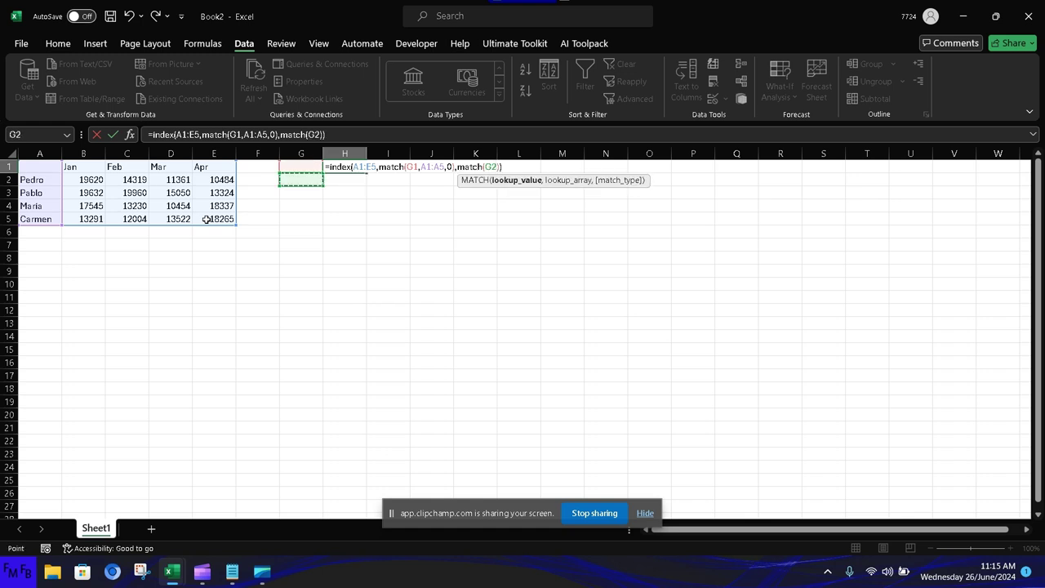
text(,)
key(Left)
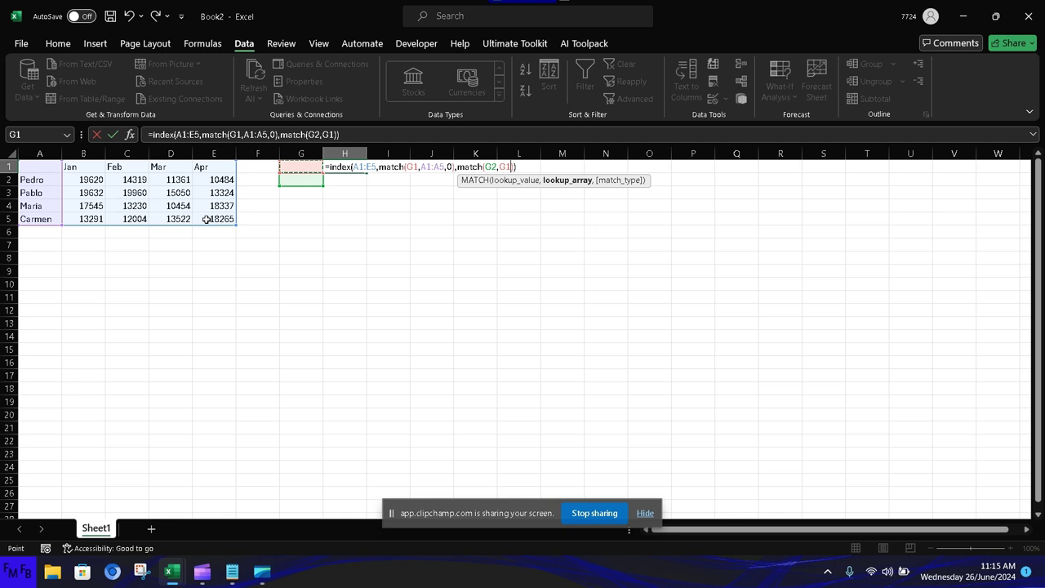
key(Left)
key(Left)
key(Left)
key(Left)
key(Left)
key(Left)
key(shift+Right)
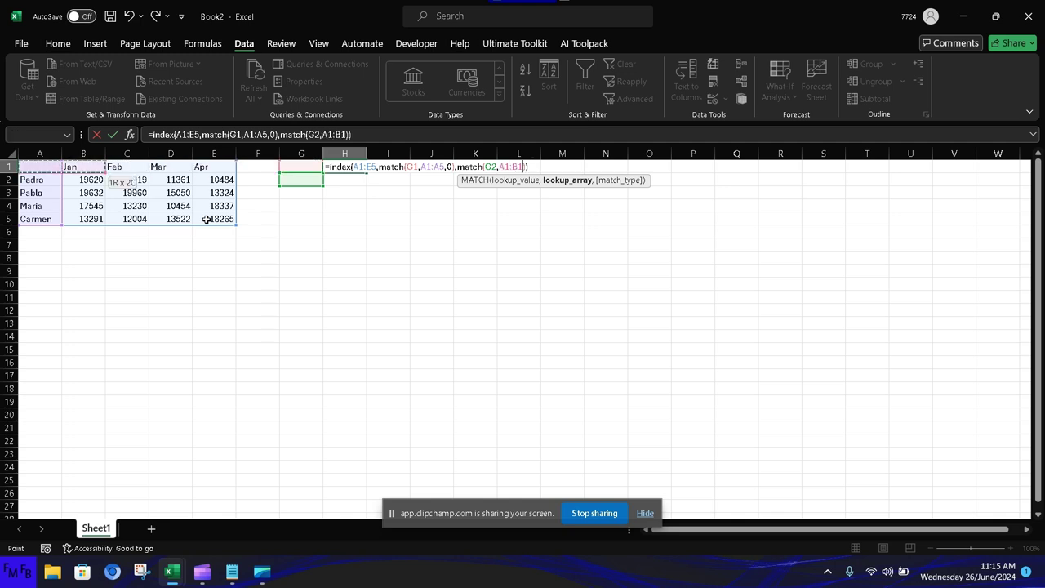
key(shift+Right)
key(shift+Right)
key(shift+Right)
text(,)
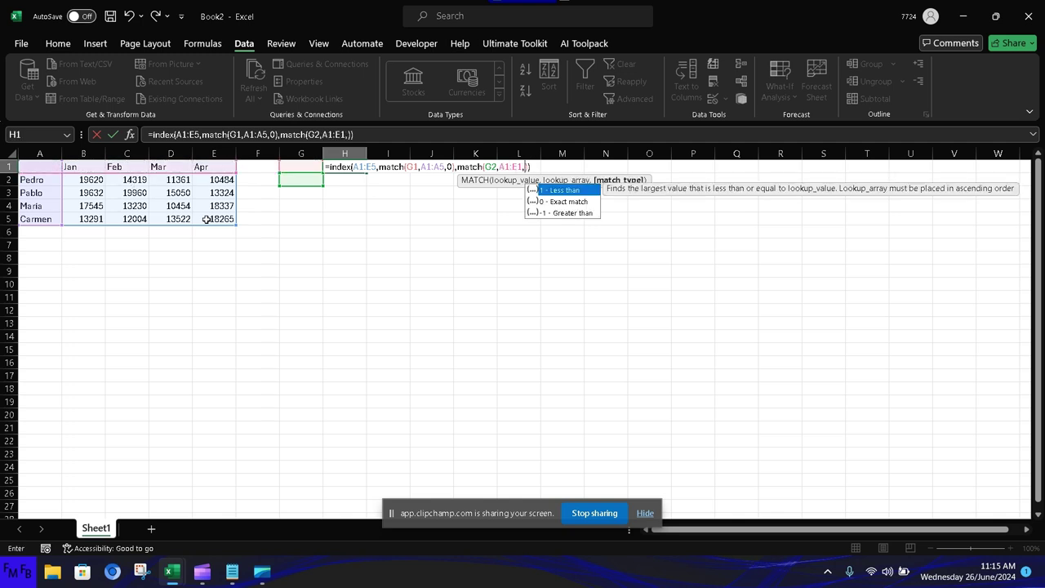
text(0)
key(Return)
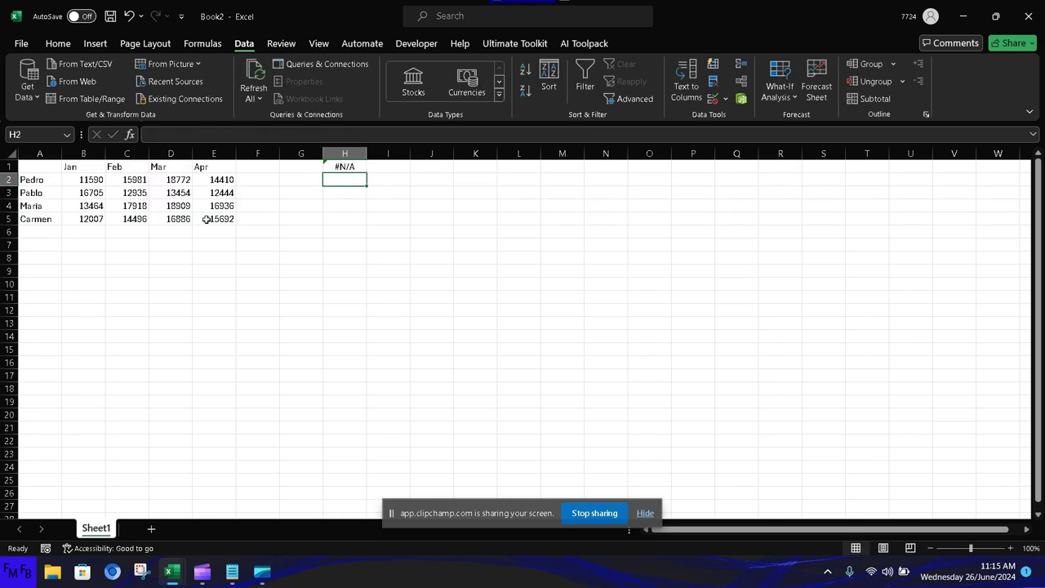
Test the lookup with Pedro and Apr, comparing H1 against E2
key(Up)
key(Left)
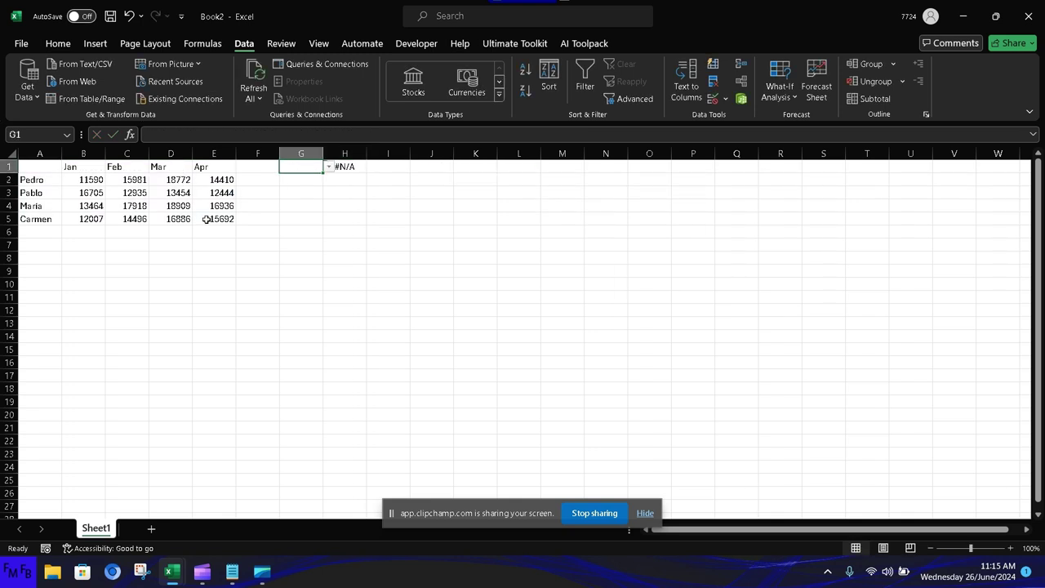
click(328, 168)
click(305, 181)
click(304, 184)
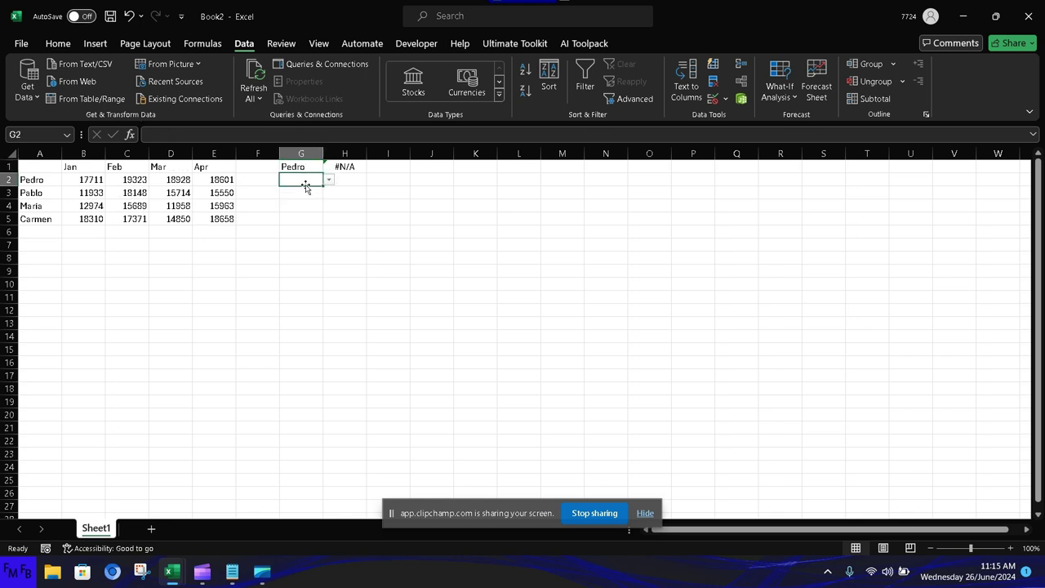
click(328, 179)
click(291, 227)
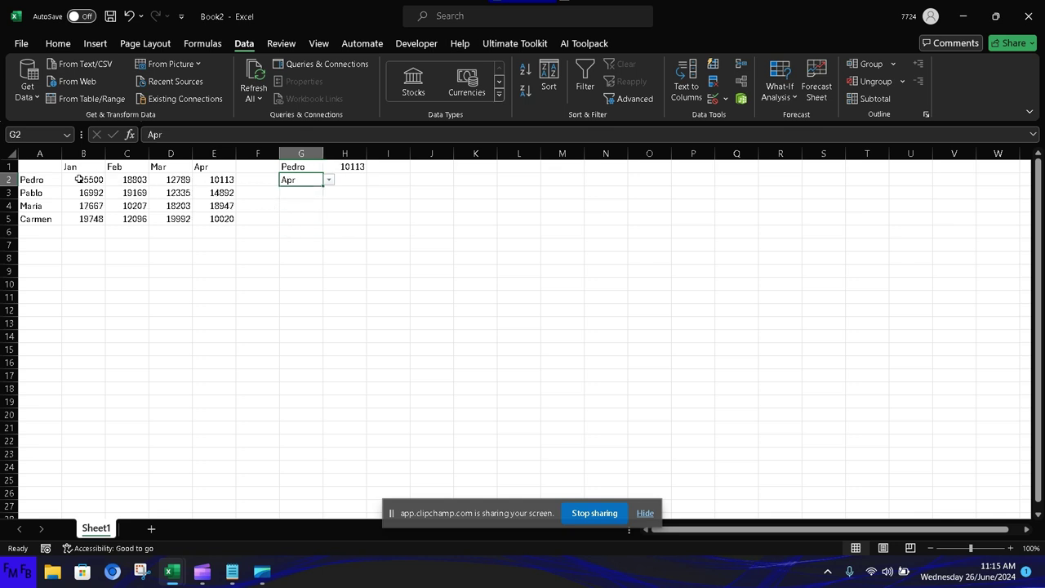
click(221, 179)
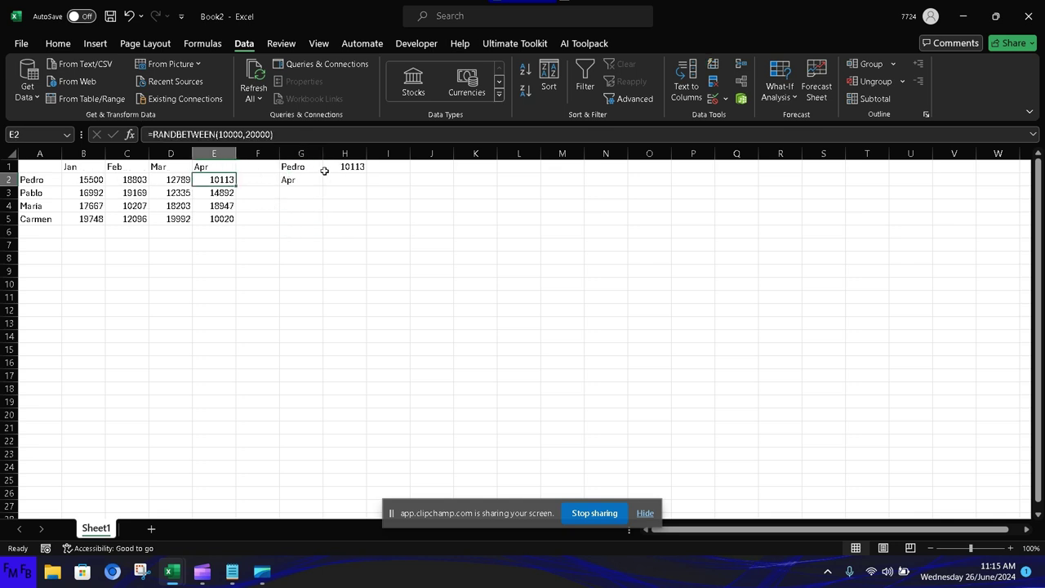
click(344, 168)
Choose Maria and Mar, confirming H1's 19226 matches D4
click(313, 171)
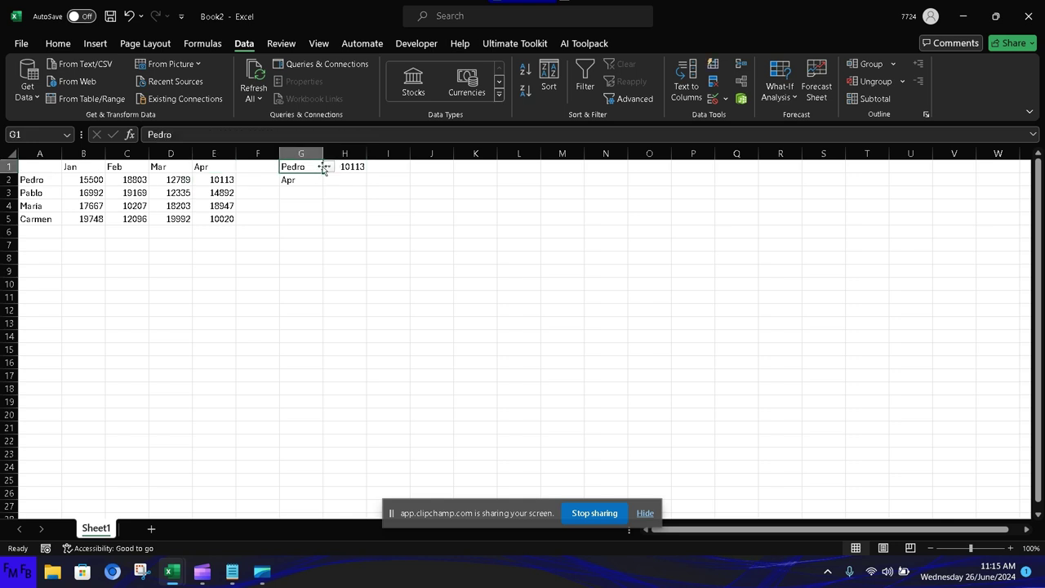
click(328, 167)
click(303, 202)
click(313, 182)
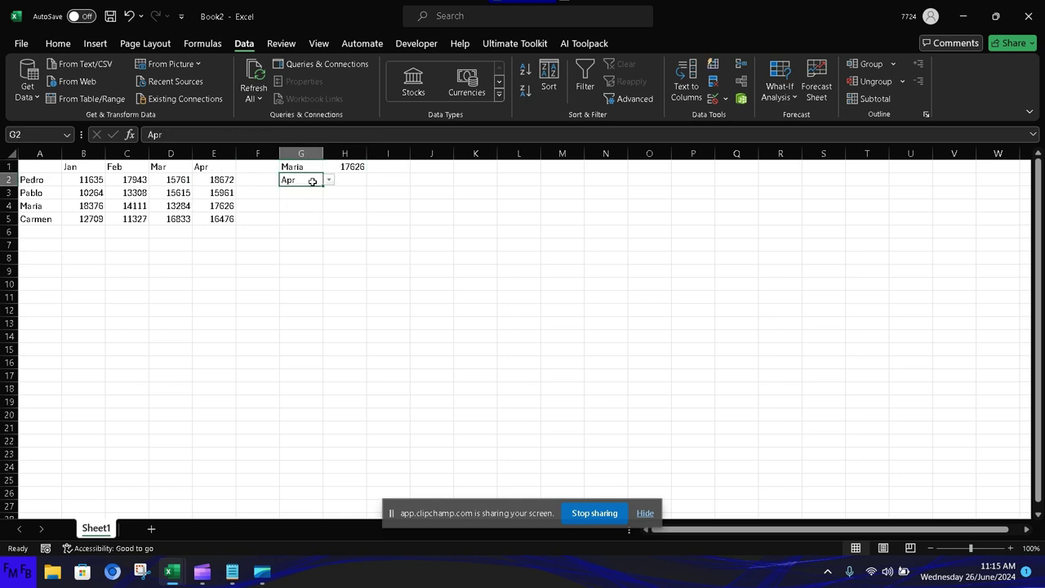
click(328, 180)
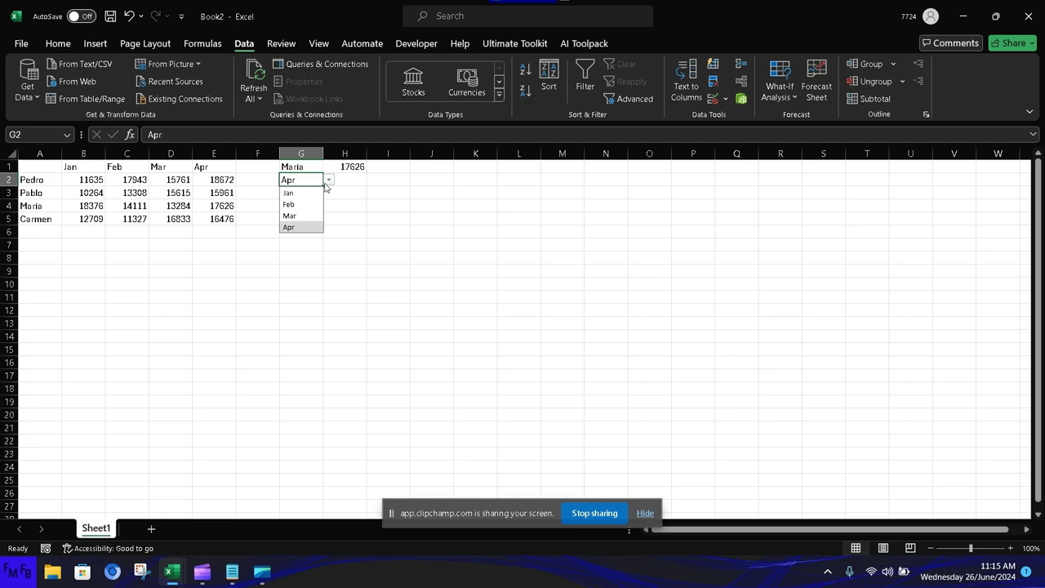
click(297, 213)
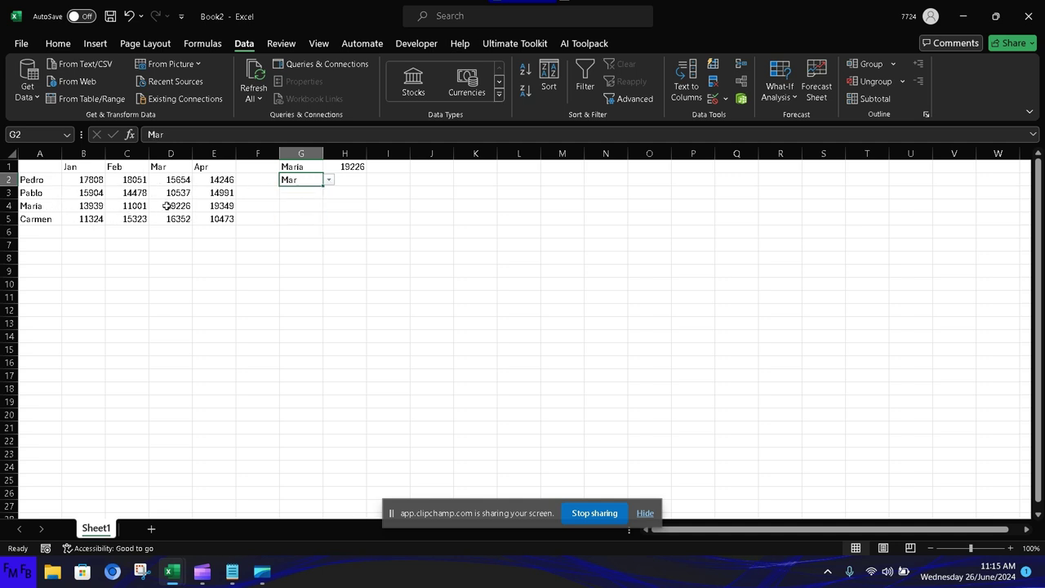
click(166, 206)
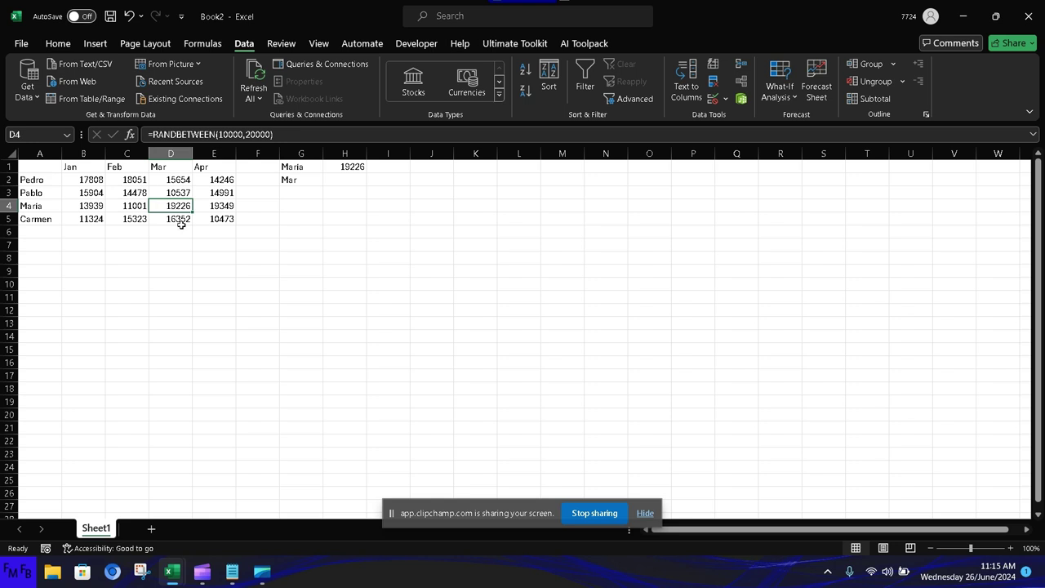
click(351, 177)
click(353, 165)
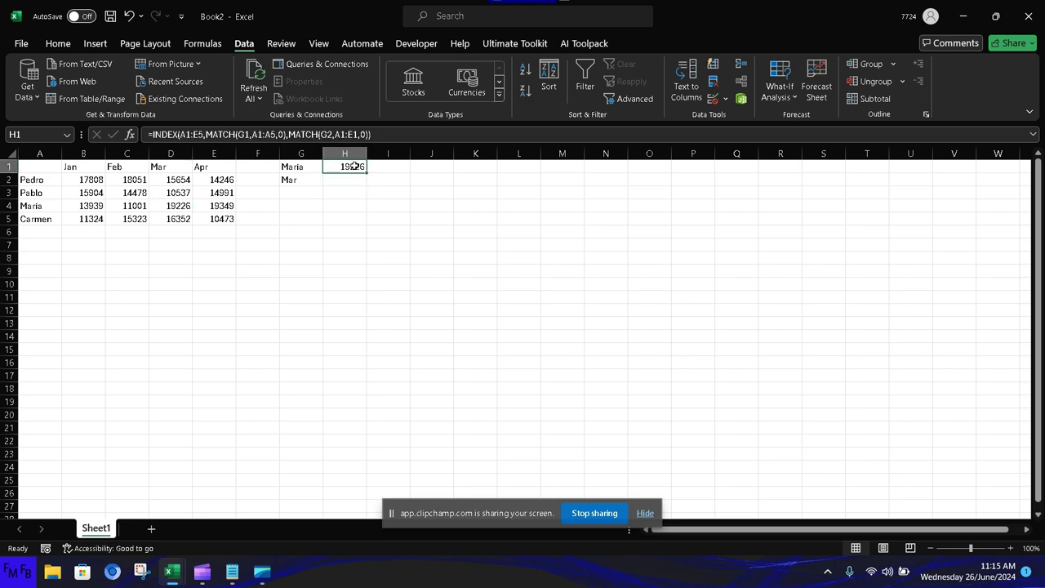